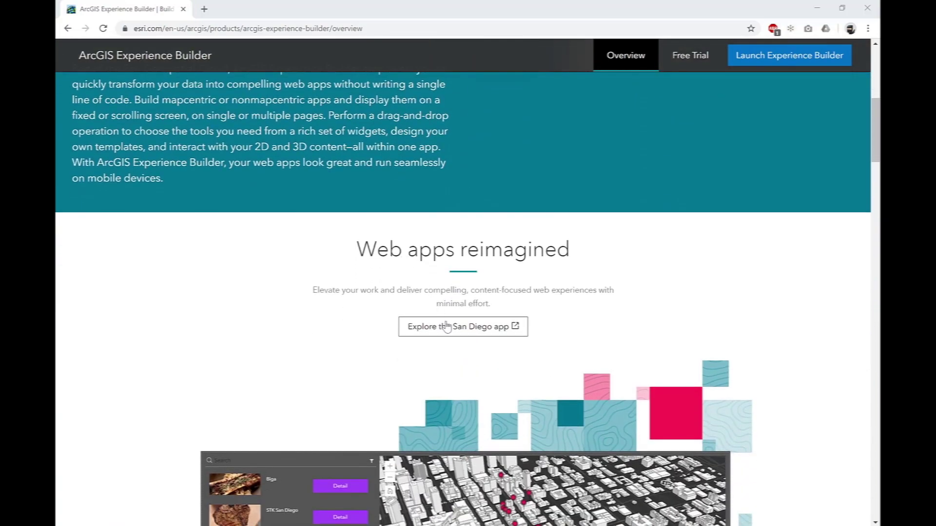
- Open the Explore San Diego sample app and pan its 3-D map toward downtown
left_click(447, 326)
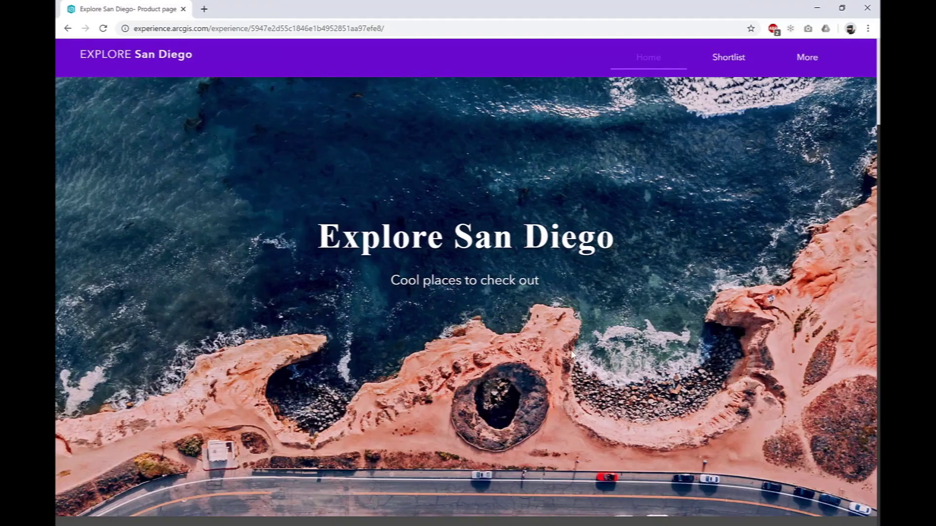
scroll(612, 344, "down", 5)
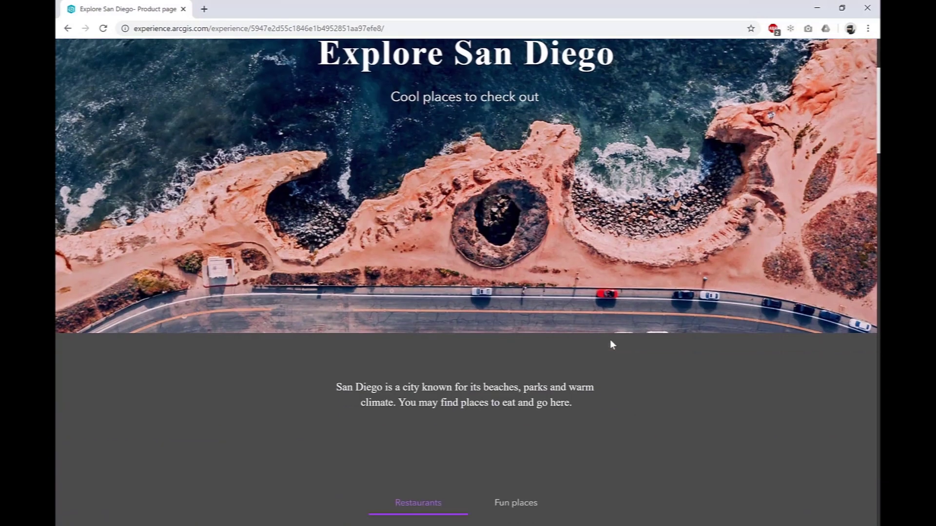
scroll(610, 343, "down", 2)
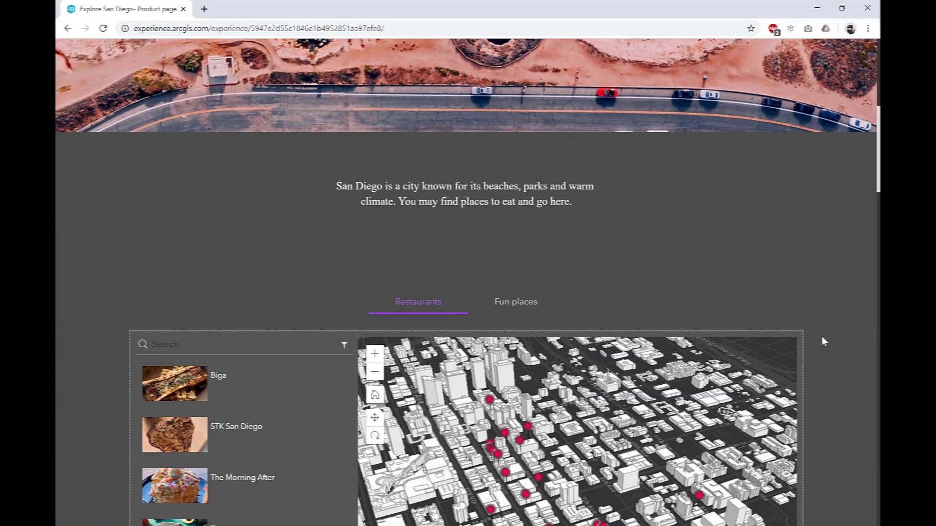
scroll(821, 336, "down", 3)
scroll(822, 342, "down", 1)
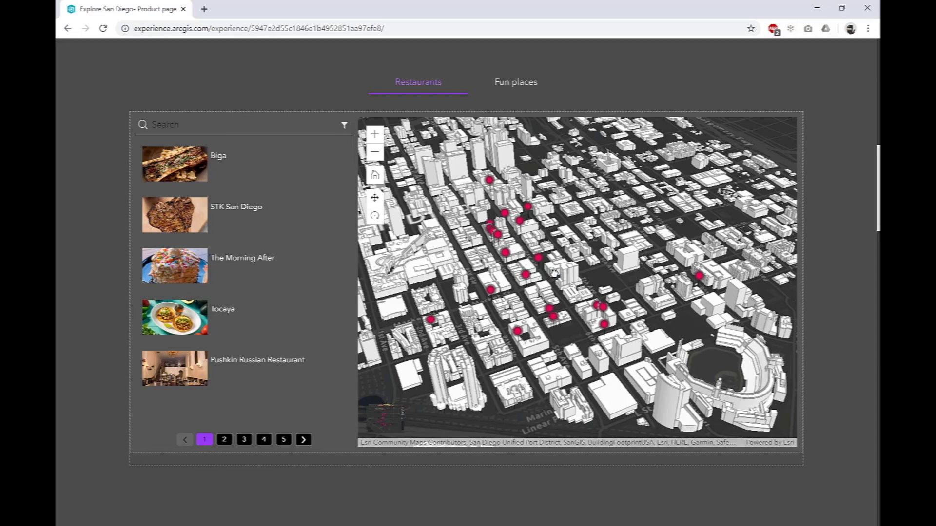
mouse_move(554, 273)
left_mouse_down()
mouse_move(513, 308)
mouse_move(466, 219)
mouse_move(543, 211)
left_mouse_up()
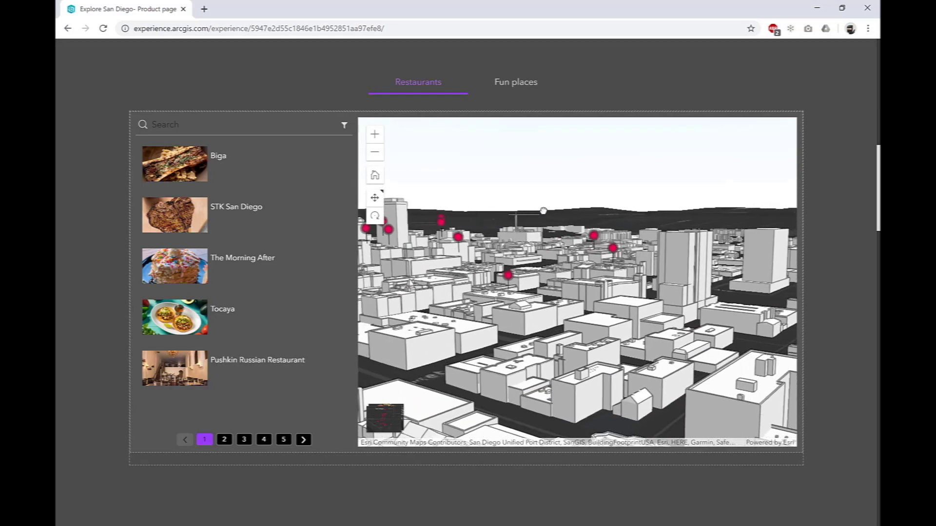
- Select The Morning After and Tocaya, then fly to Water Grill San Diego on list page 4
left_click(252, 273)
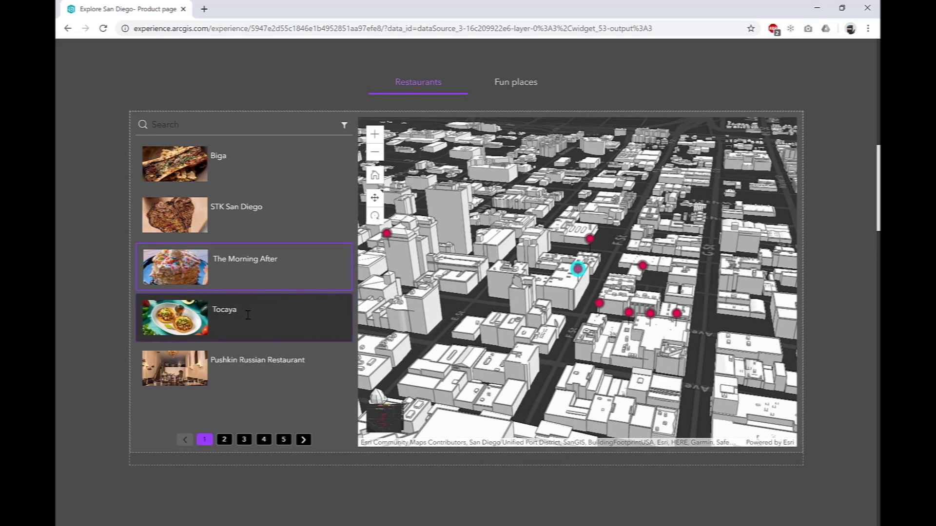
left_click(248, 315)
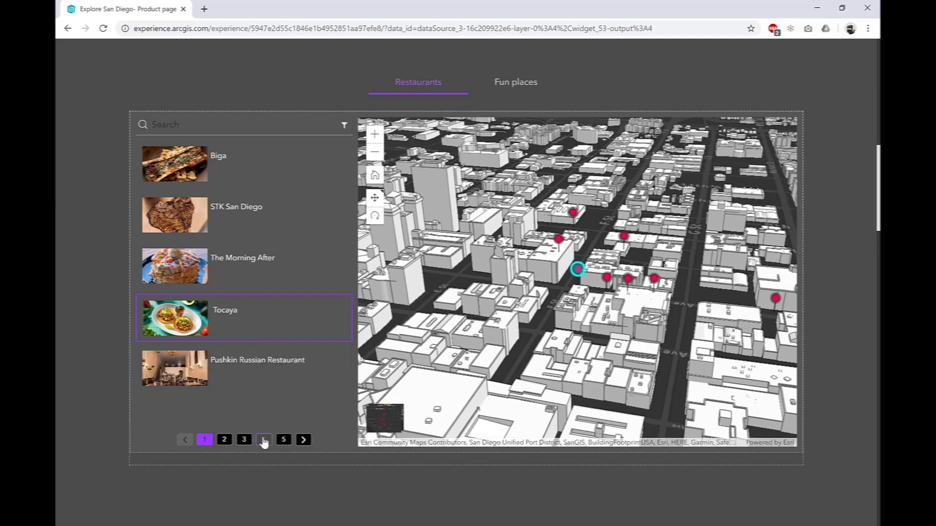
left_click(264, 440)
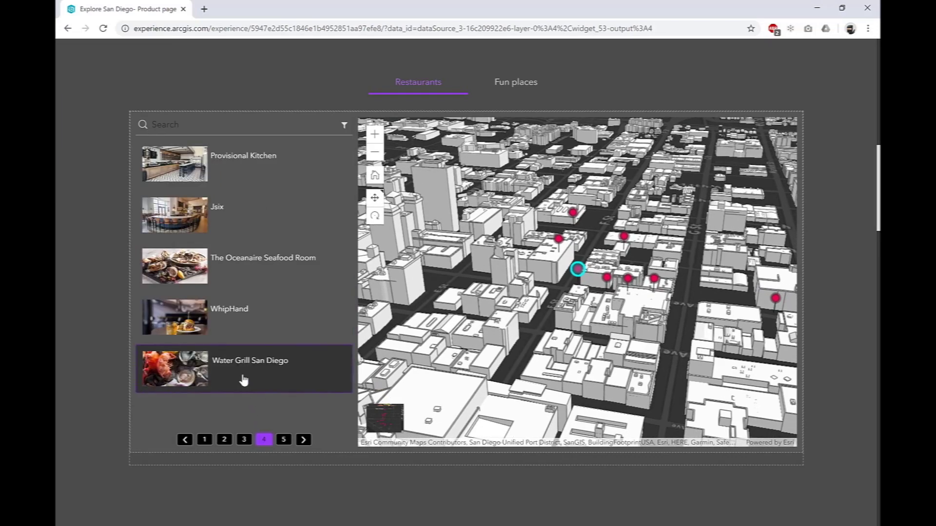
left_click(244, 377)
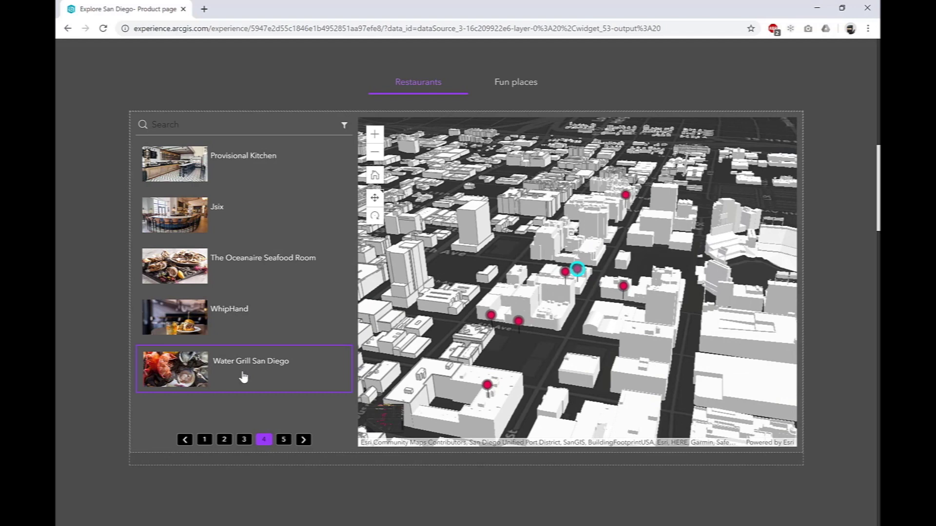
- From the Fun places list, zoom in and open the San Diego Natural History Museum's popup and detail page
left_click(504, 88)
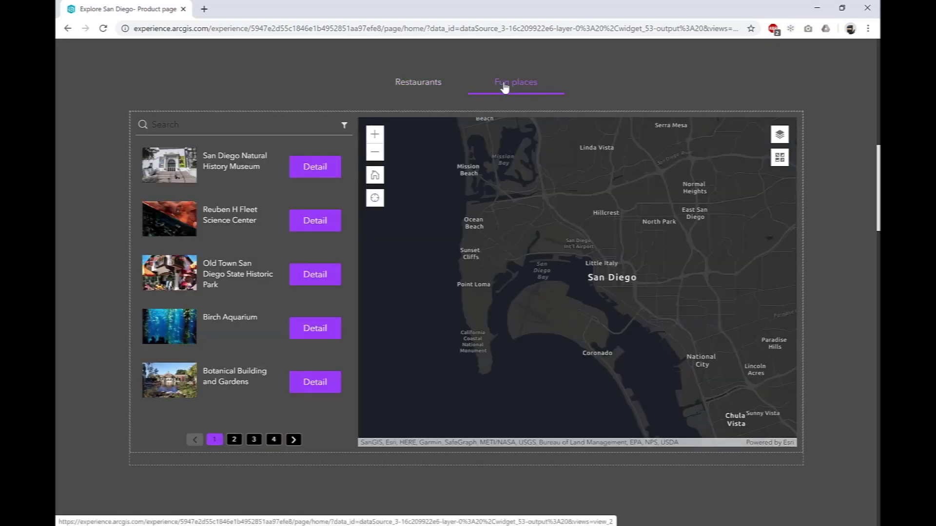
double_click(605, 292)
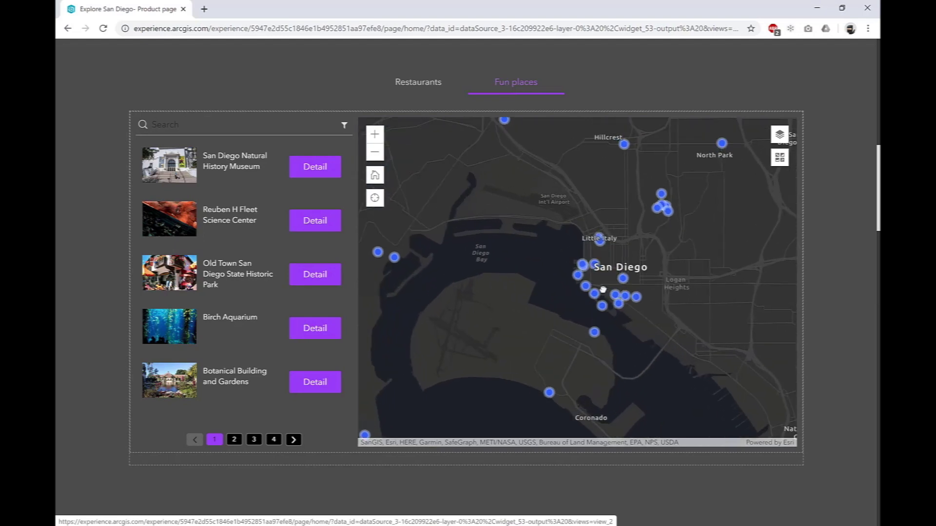
left_click(253, 175)
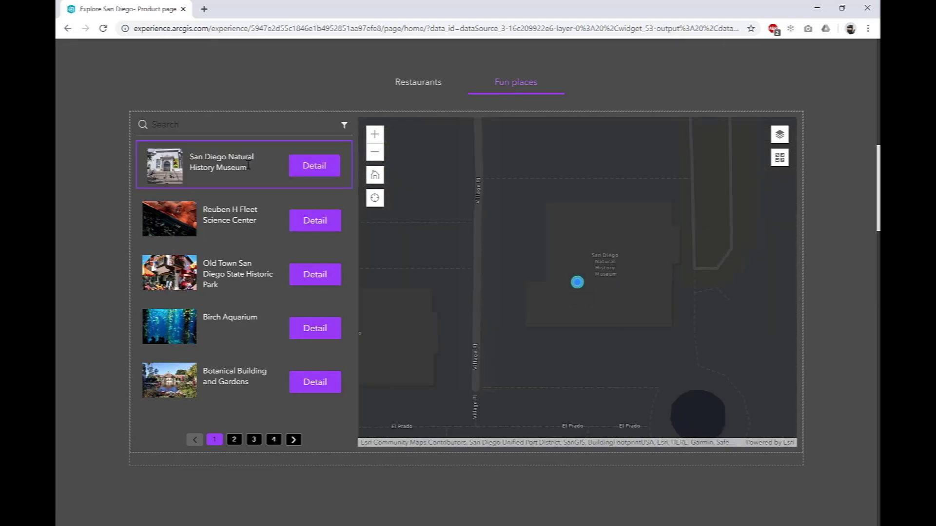
left_click(577, 283)
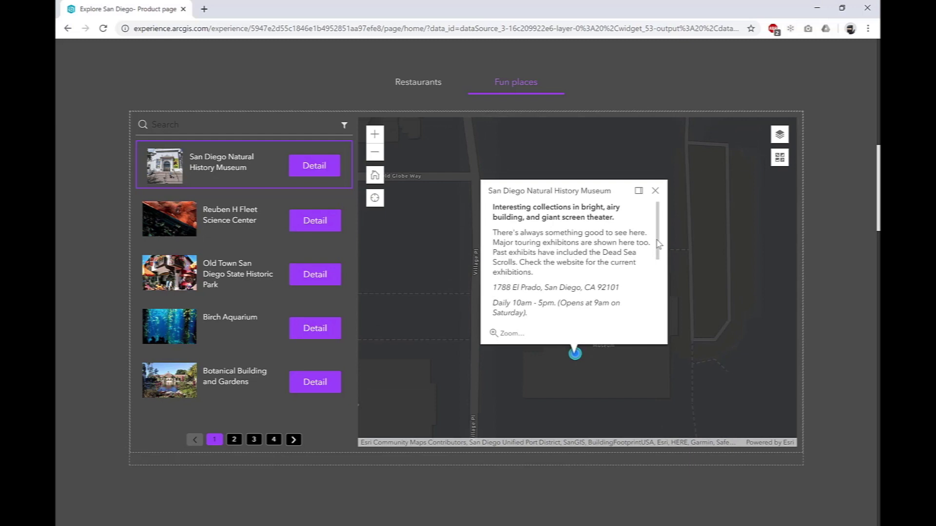
left_click_drag(659, 242, 661, 309)
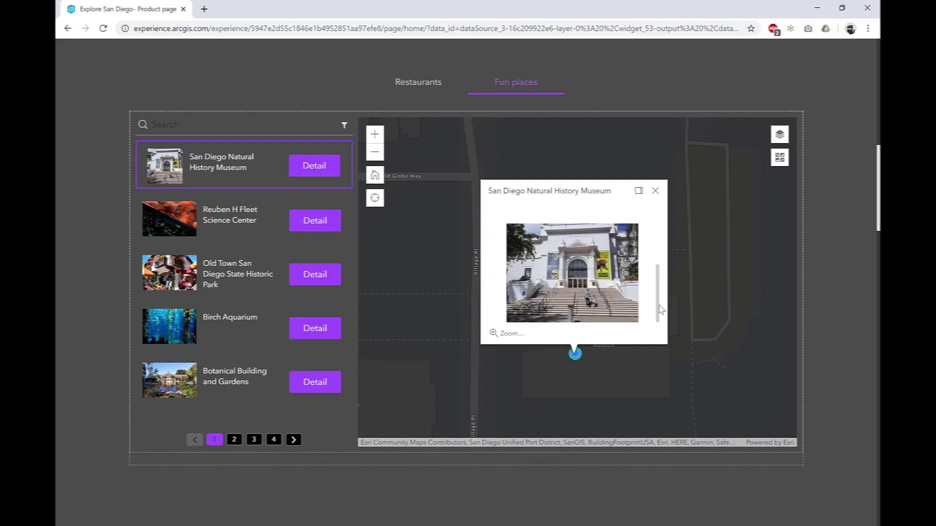
left_click(315, 168)
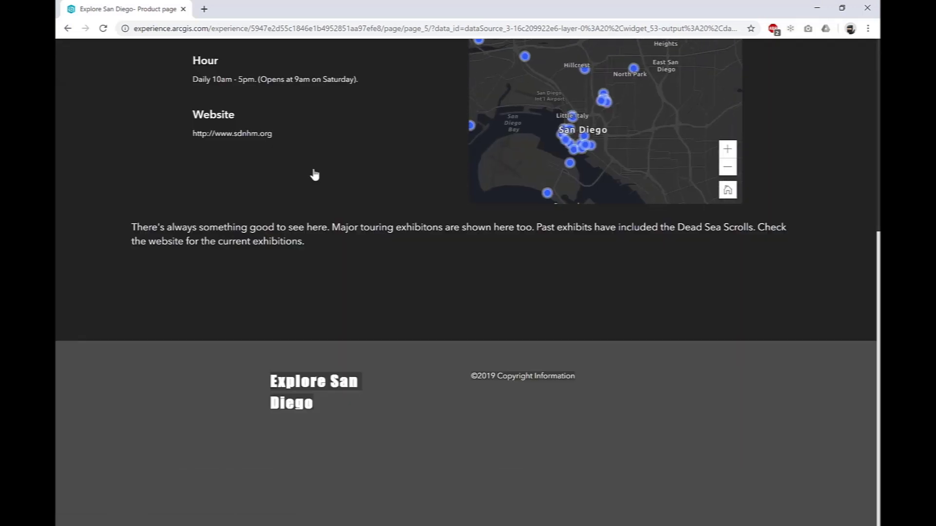
- Load Seaworld San Diego's details from its marker on the detail page's locator map
scroll(315, 175, "up", 6)
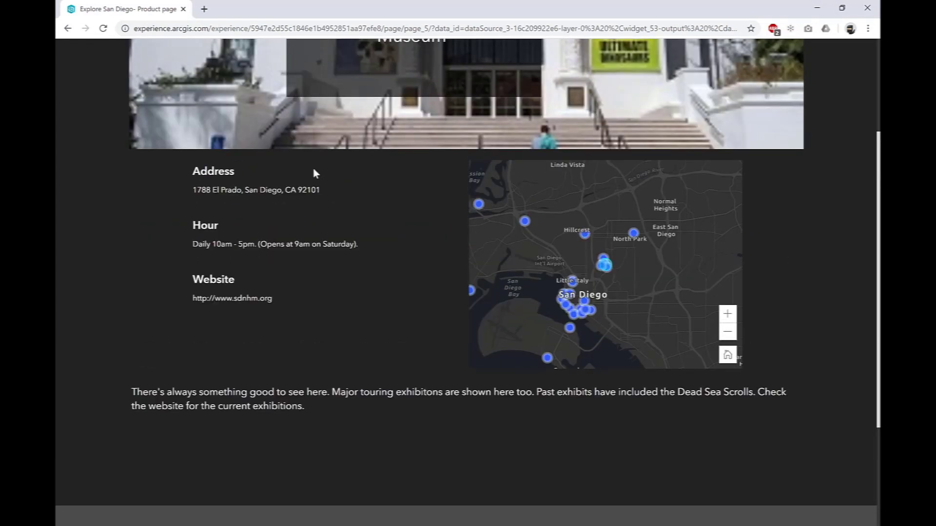
scroll(314, 170, "down", 1)
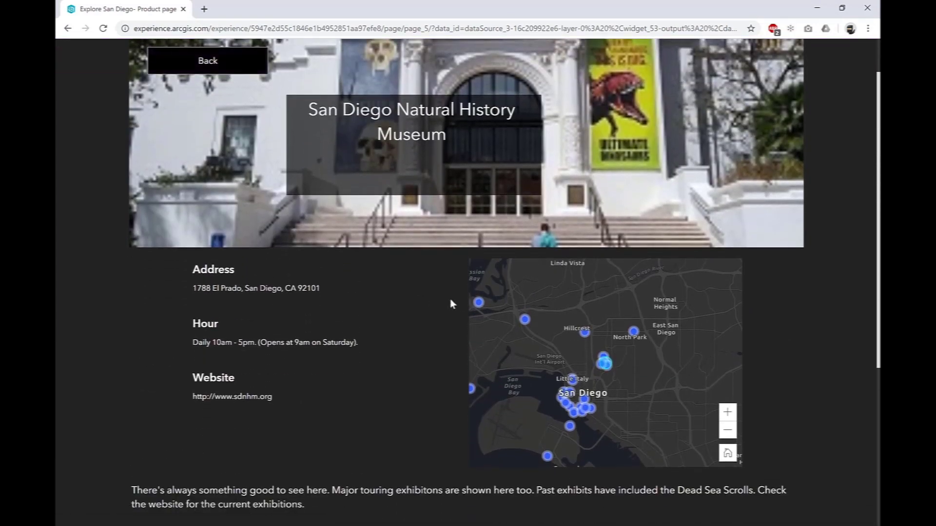
left_click(477, 303)
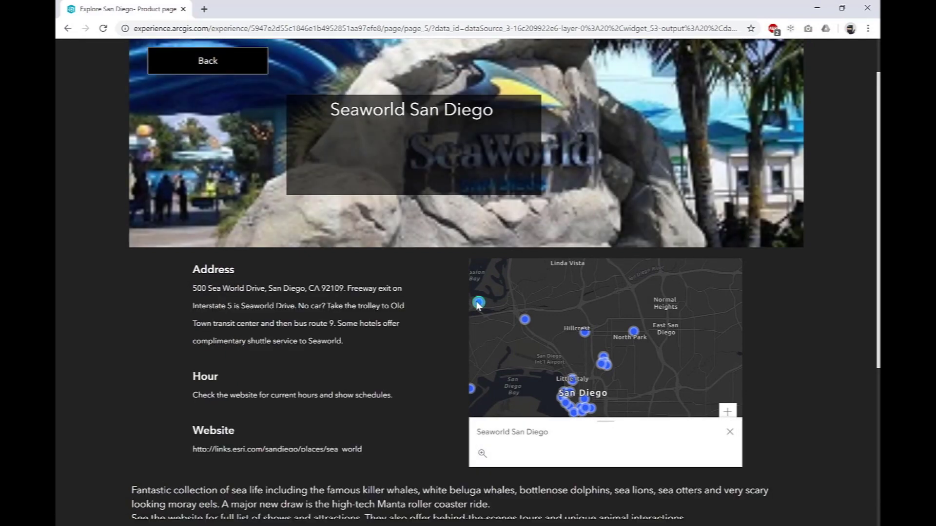
scroll(502, 317, "up", 1)
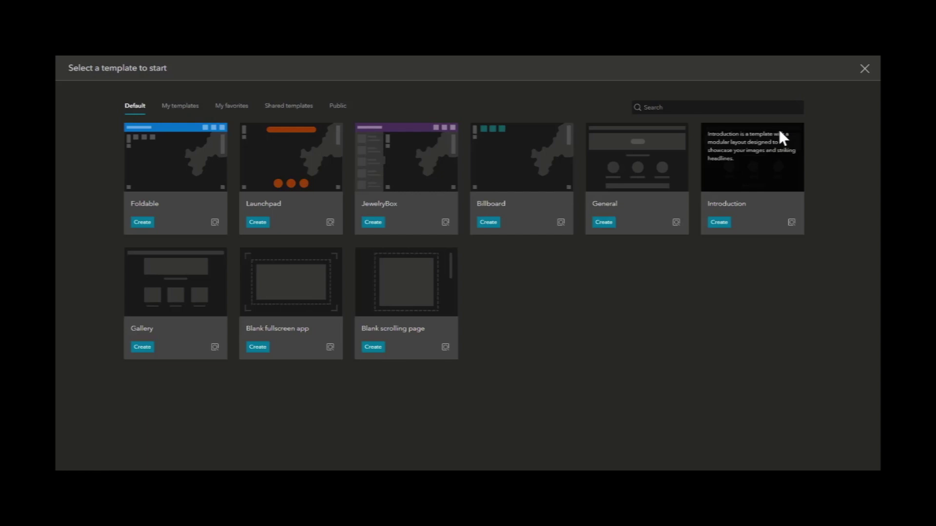
- Create a Blank fullscreen app titled 'Mega Festivals in the US' and show the page outline
left_click(265, 347)
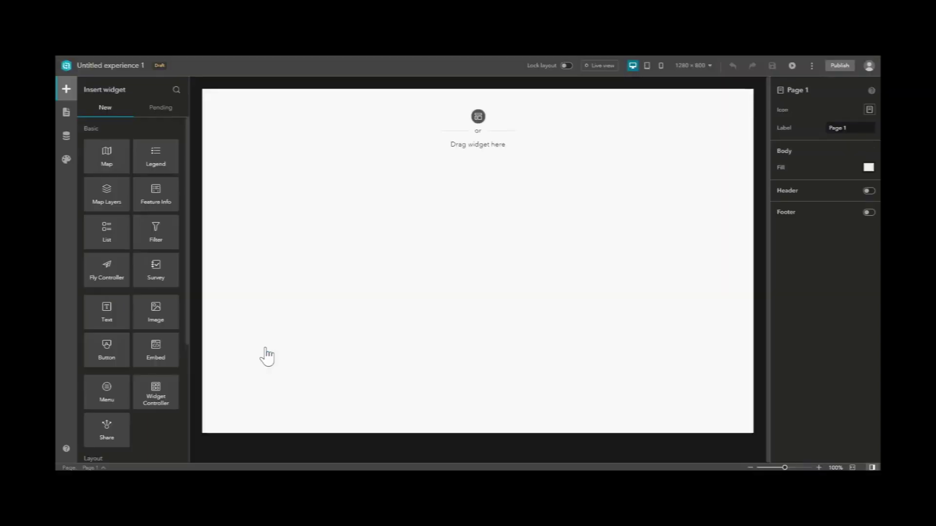
left_click(123, 67)
key("ctrl+a")
type("Mega")
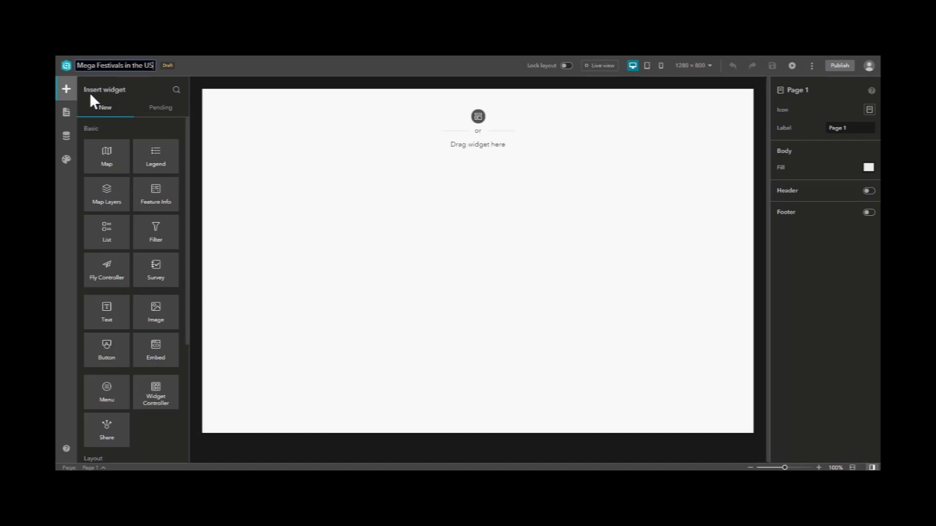
left_click(67, 113)
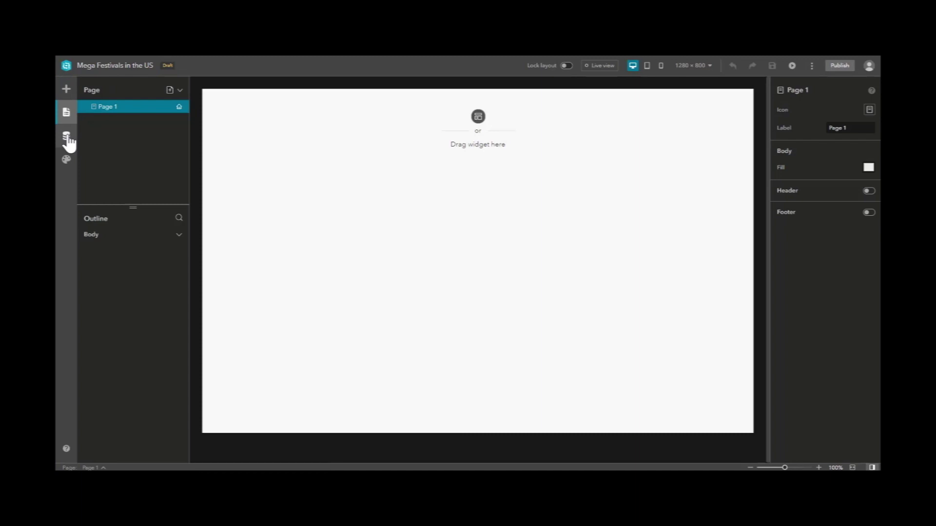
- Add the Mega Festivals in the US web map through the Data panel's Add data dialog
left_click(67, 138)
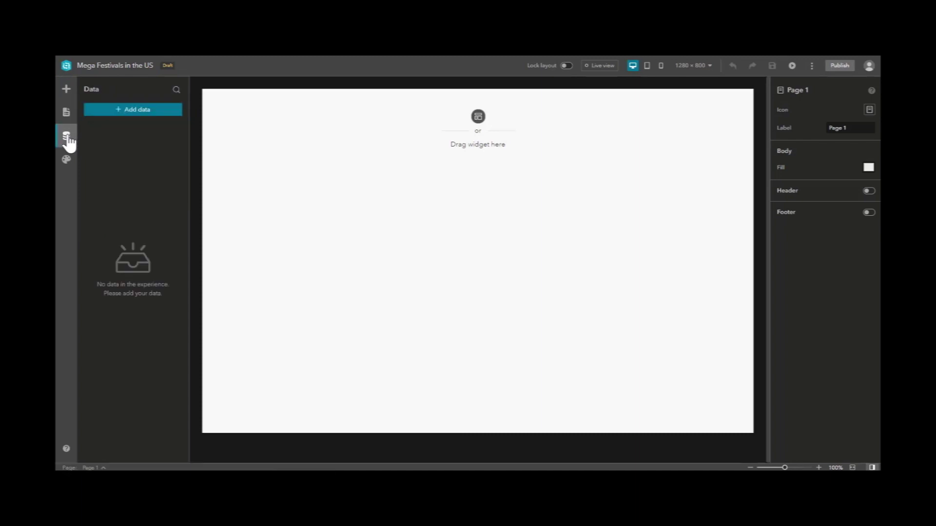
left_click(67, 162)
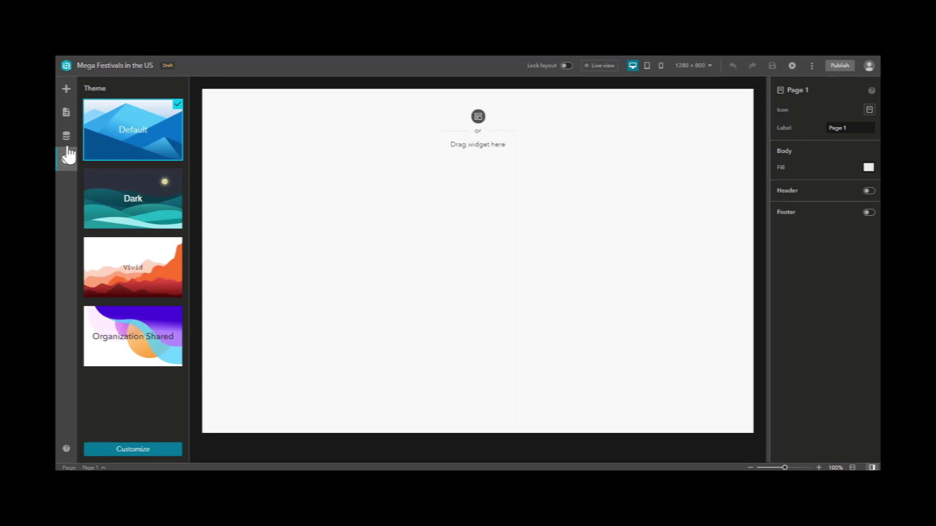
left_click(67, 138)
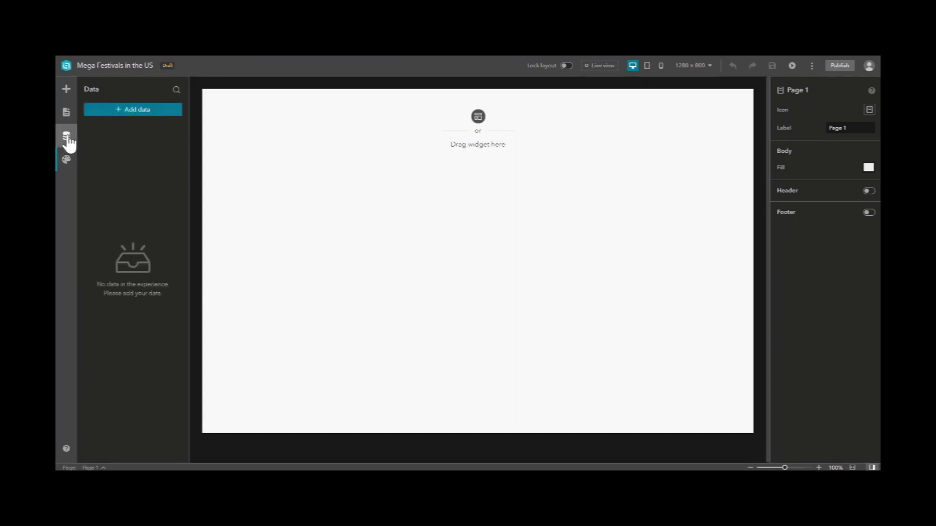
left_click(120, 111)
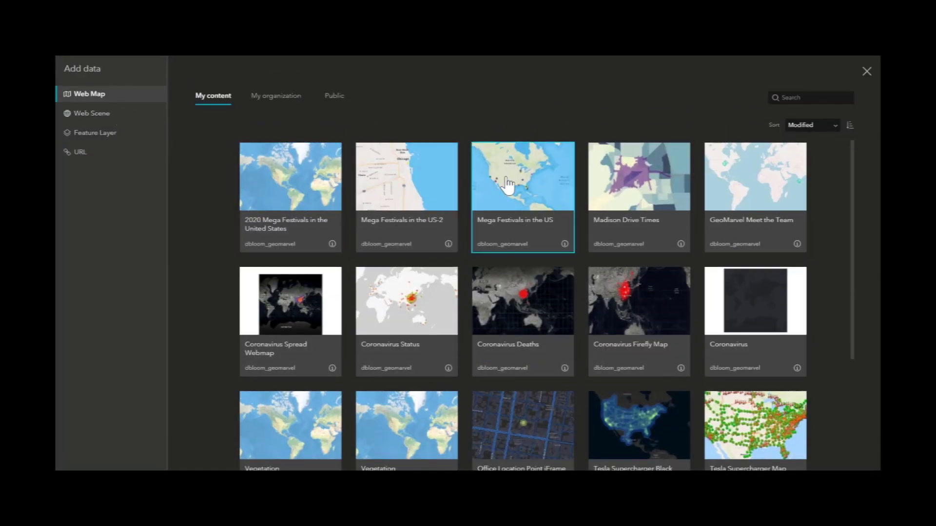
left_click(507, 184)
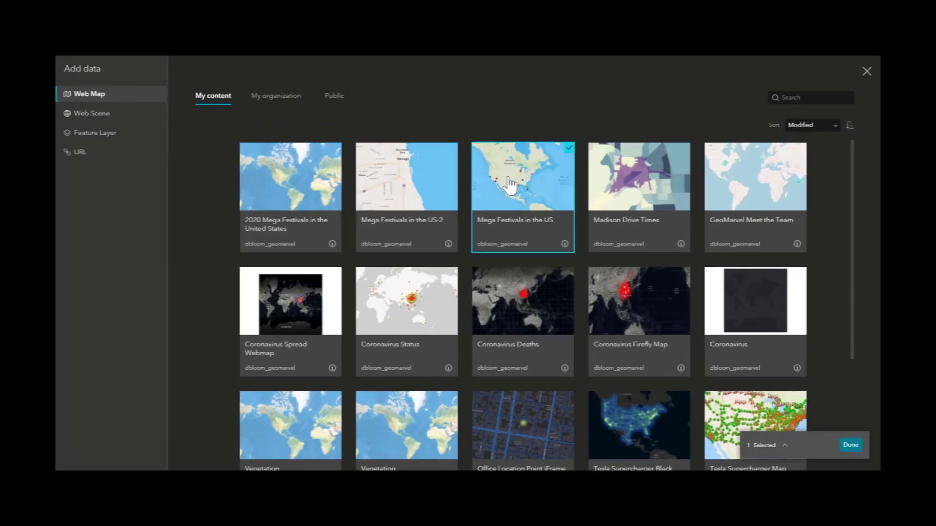
left_click(850, 445)
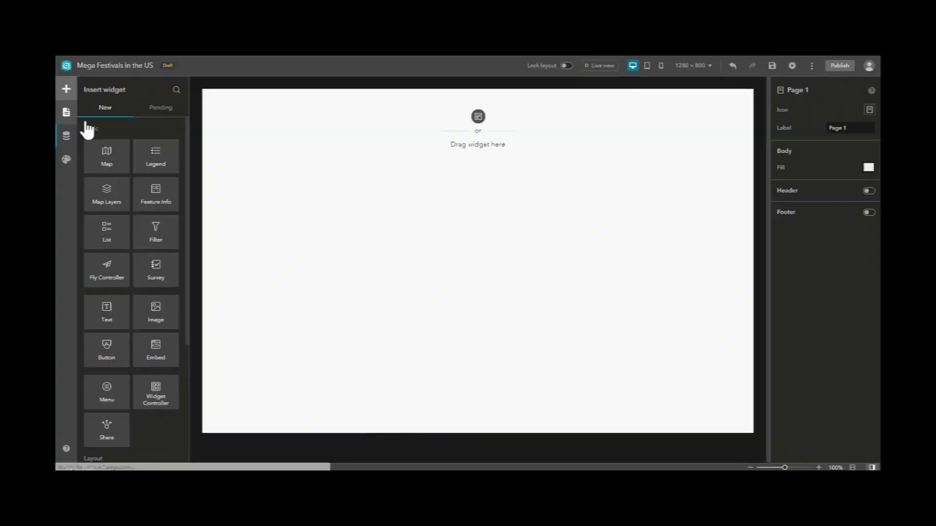
- Place a Column widget, snap it to the page's left and top edges, and stretch it full height
scroll(136, 229, "down", 5)
left_click_drag(156, 354, 280, 244)
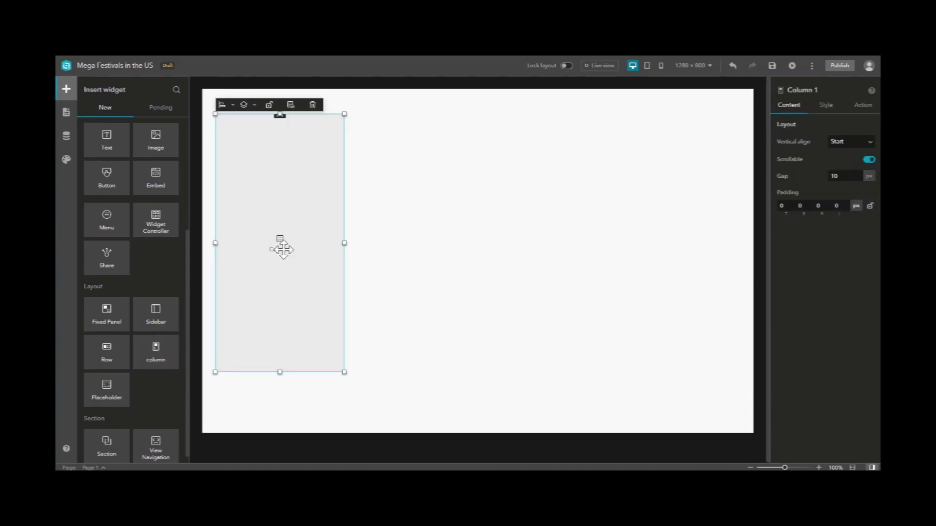
left_click(233, 105)
left_click(236, 116)
left_click(223, 105)
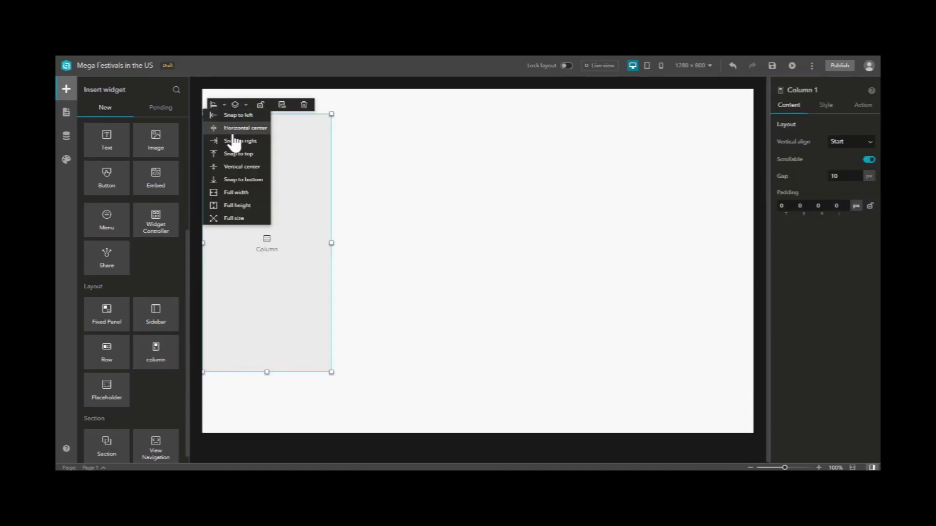
left_click(236, 159)
left_click_drag(267, 347, 269, 432)
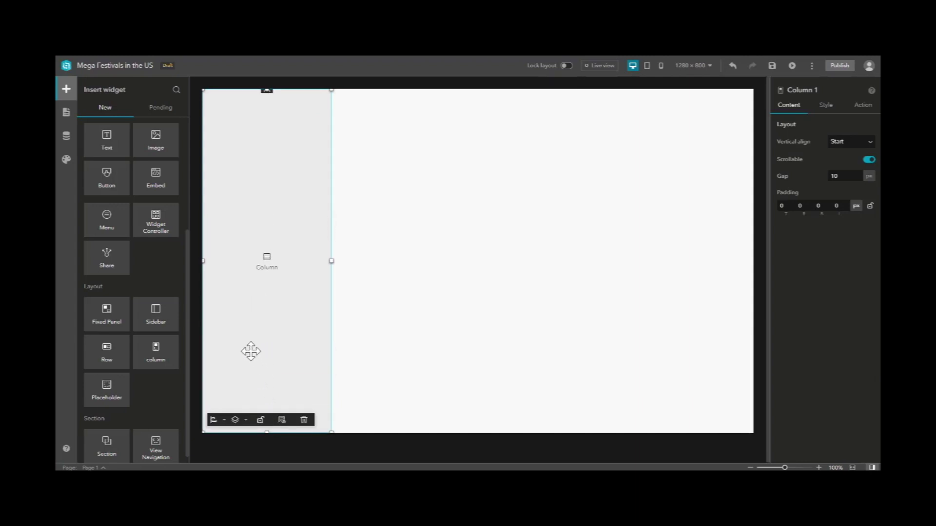
scroll(133, 307, "up", 4)
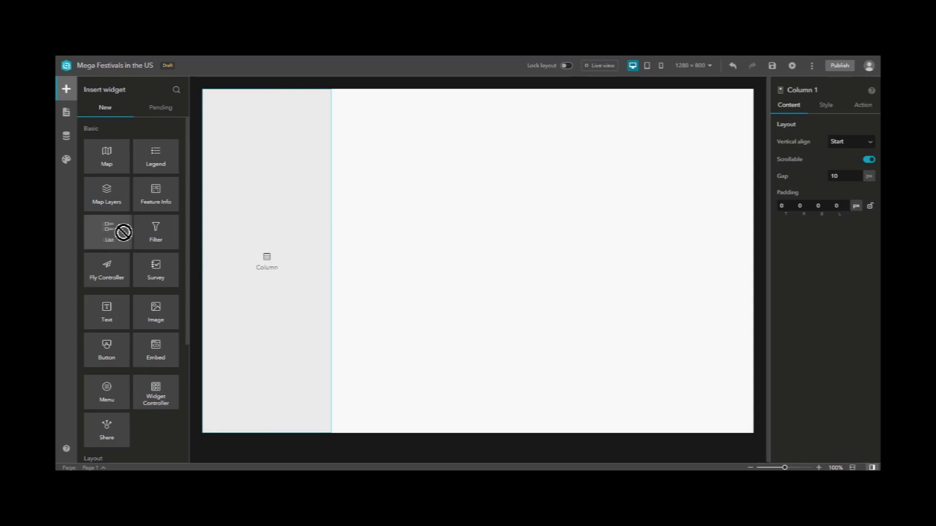
- Add a circle-line-pill List to the column, bound to 2020 Mega Festivals and stretched to fill it
left_click_drag(121, 232, 253, 226)
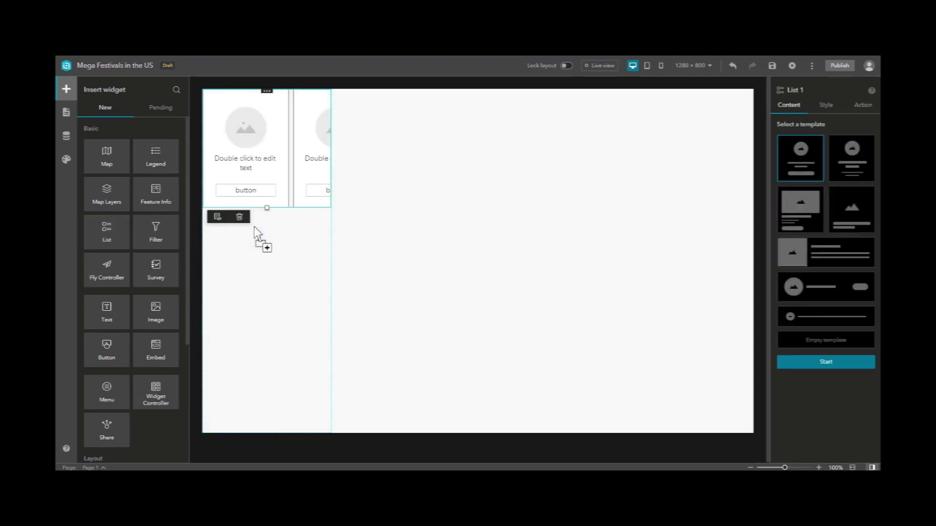
left_click(819, 298)
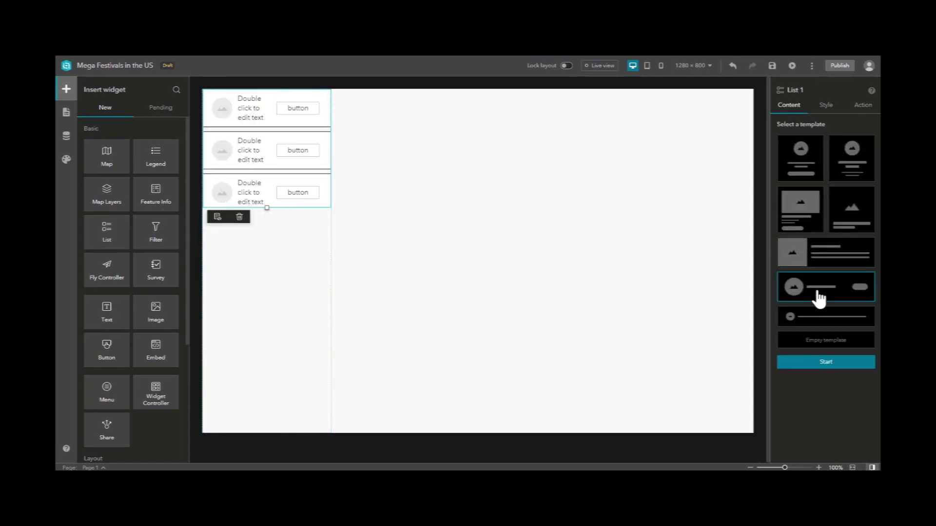
left_click(828, 365)
left_click(811, 171)
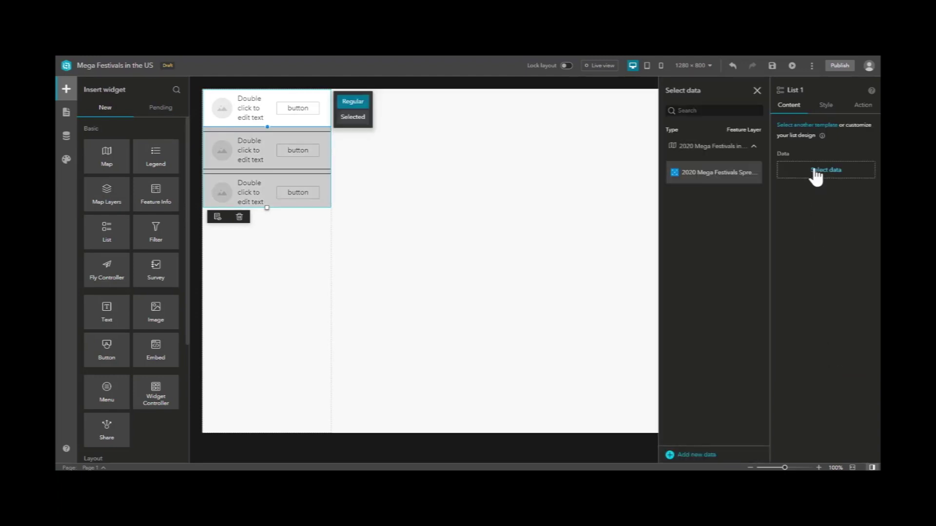
left_click(717, 175)
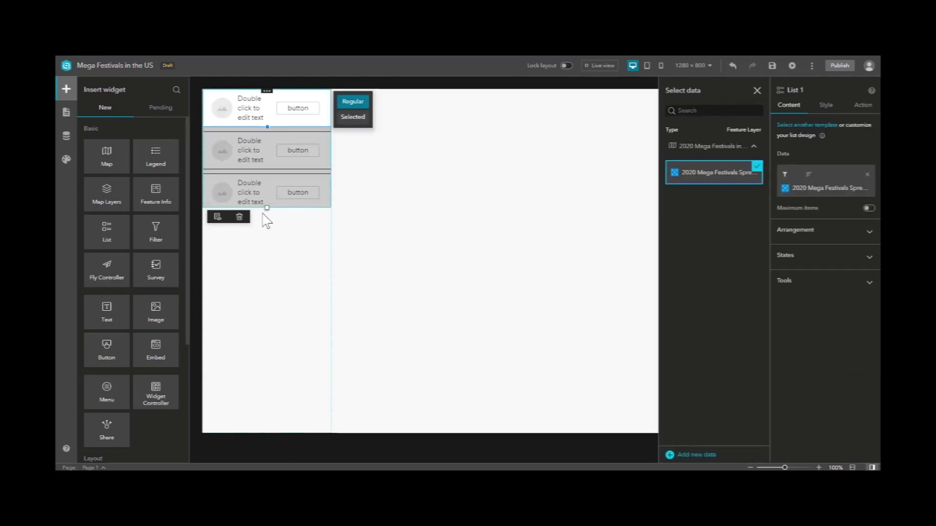
left_click_drag(266, 207, 268, 431)
- Set the row image source to the dynamic Header Image attribute
left_click(222, 109)
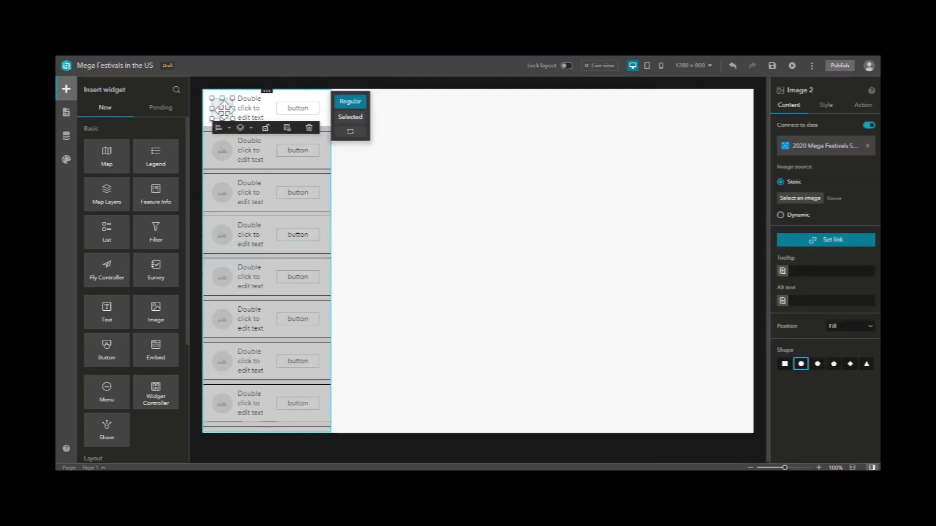
left_click(781, 215)
left_click(782, 213)
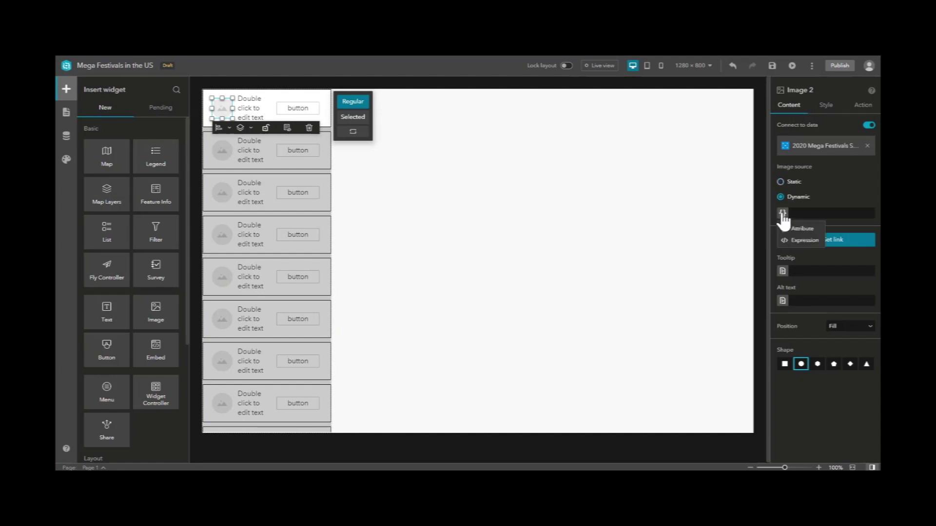
left_click(797, 235)
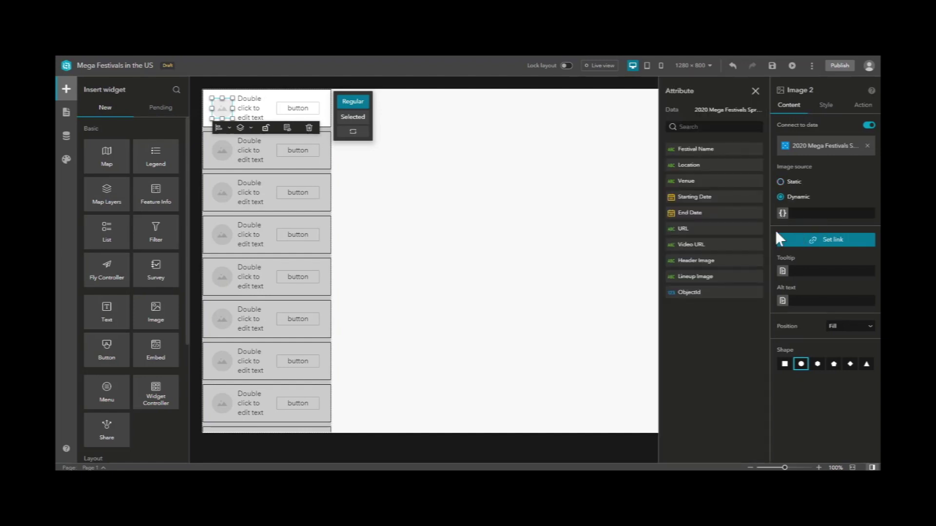
left_click(691, 261)
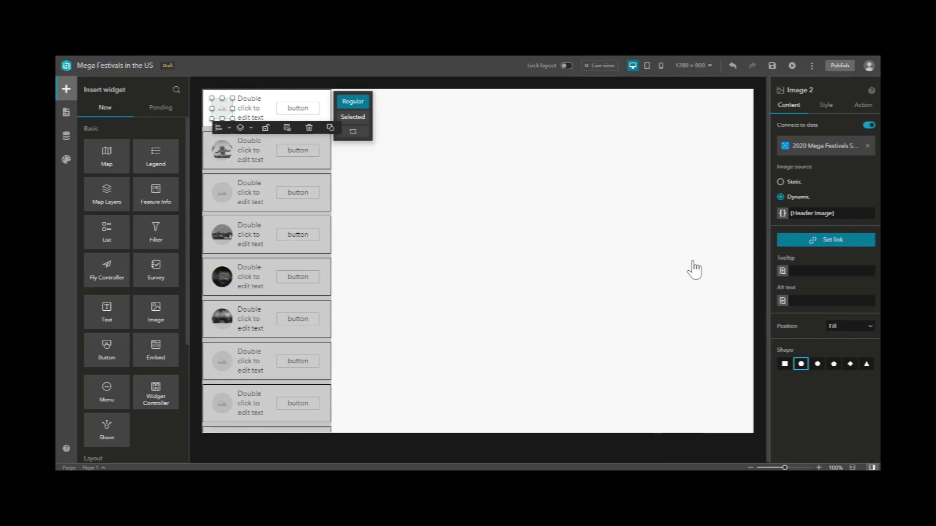
- Insert the Festival Name field as dynamic content in the row text
left_click(258, 108)
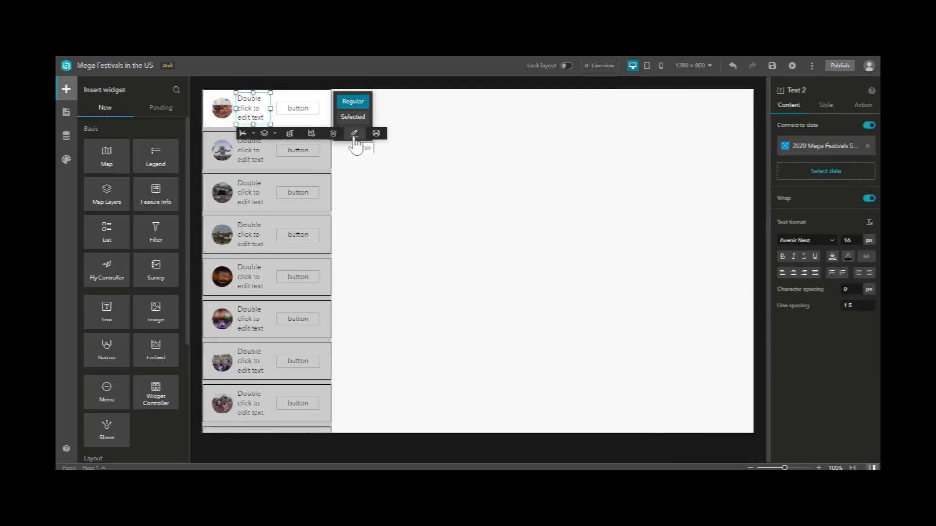
left_click(376, 134)
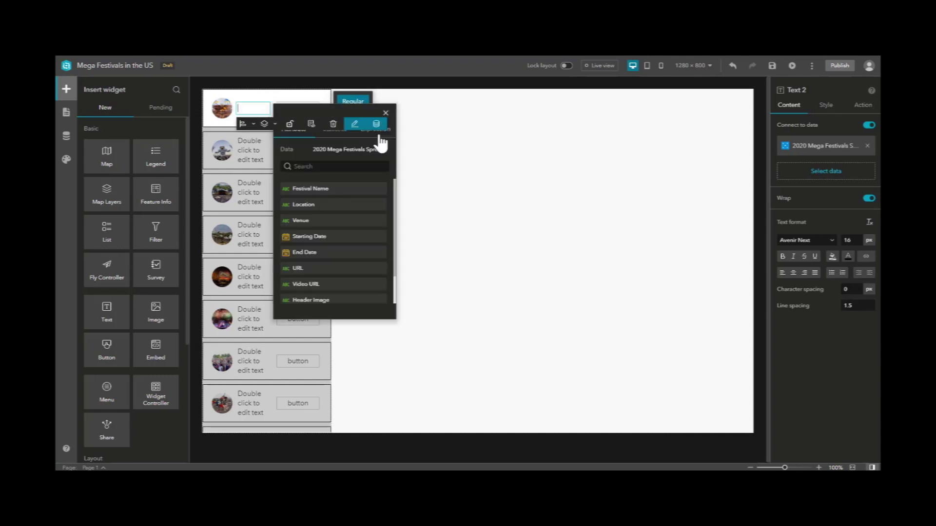
left_click(314, 190)
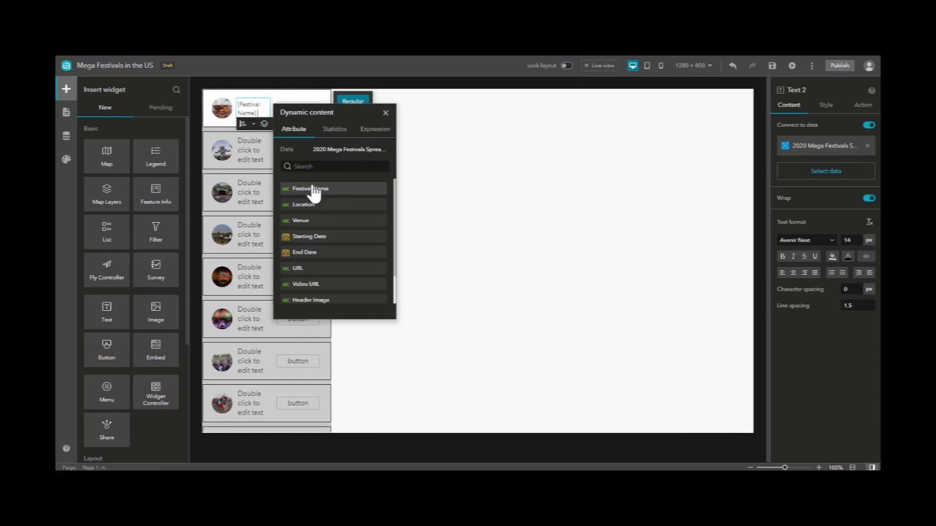
left_click(386, 113)
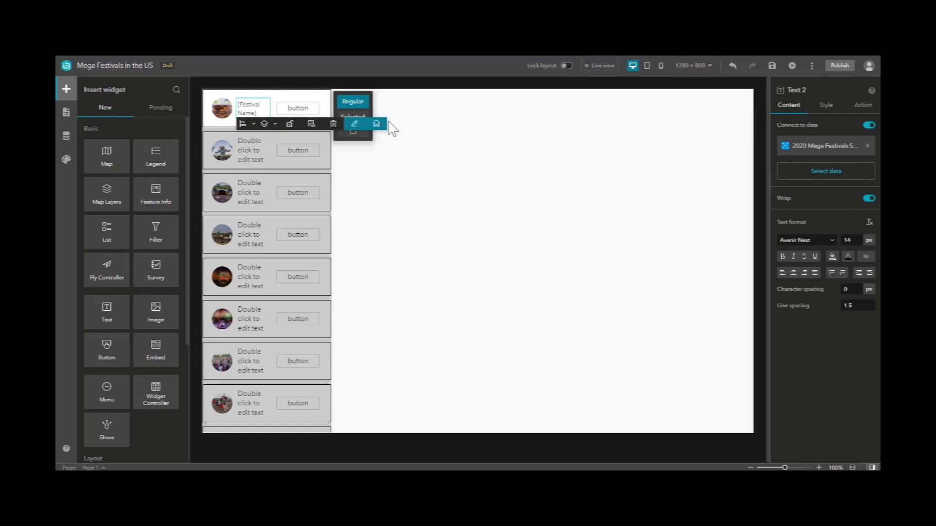
left_click(393, 172)
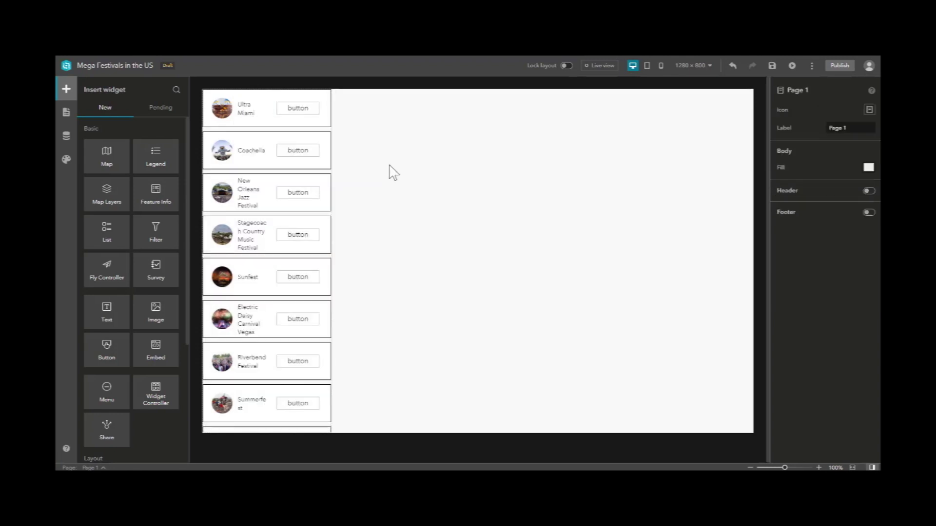
- Link the row button to the festival's URL attribute as a web address and relabel it 'Visit Website'
left_click(298, 109)
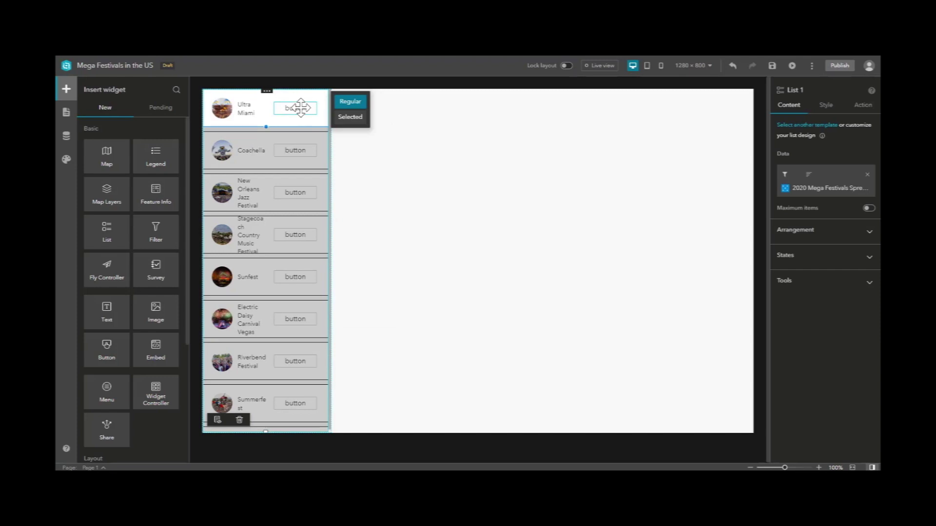
left_click(300, 108)
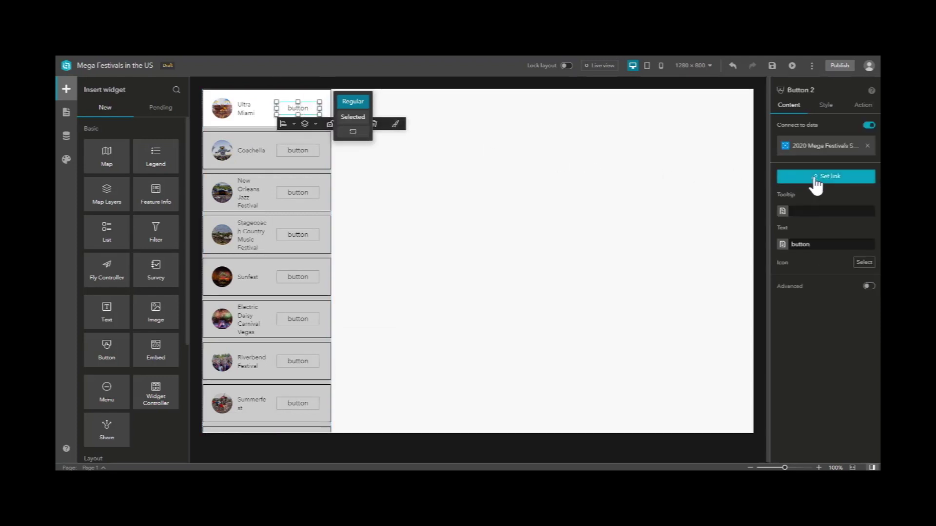
left_click(815, 183)
left_click(744, 126)
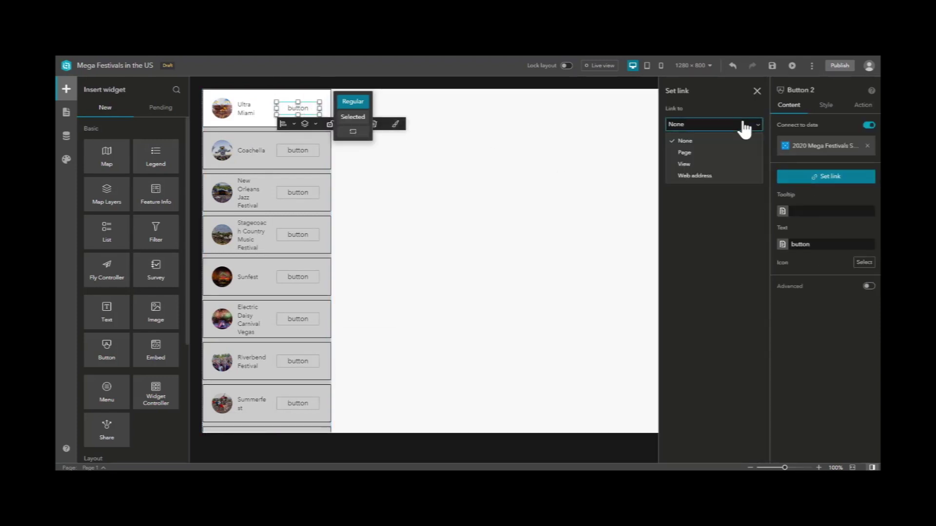
left_click(706, 176)
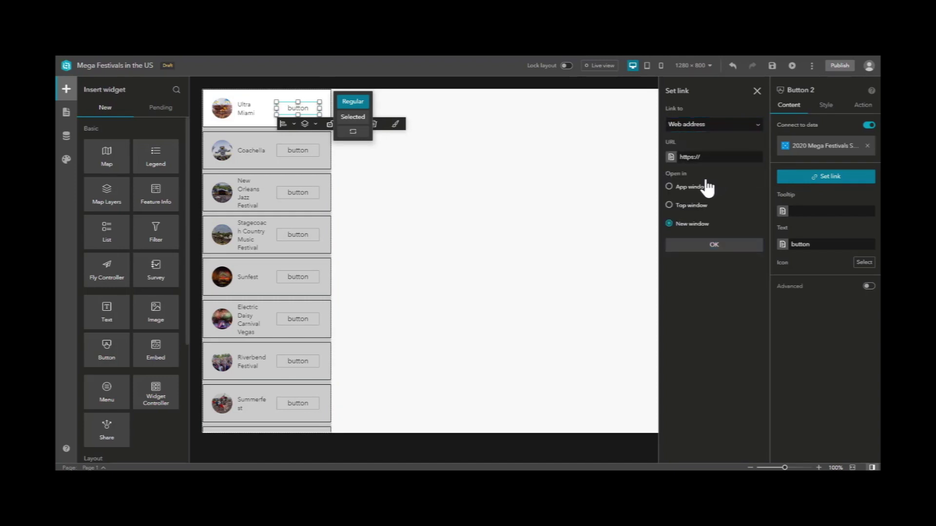
left_click(671, 158)
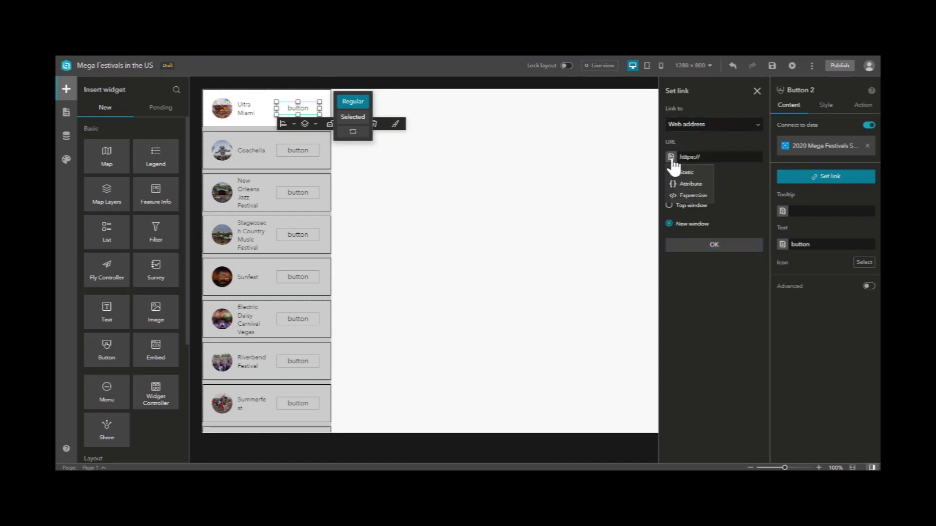
left_click(682, 184)
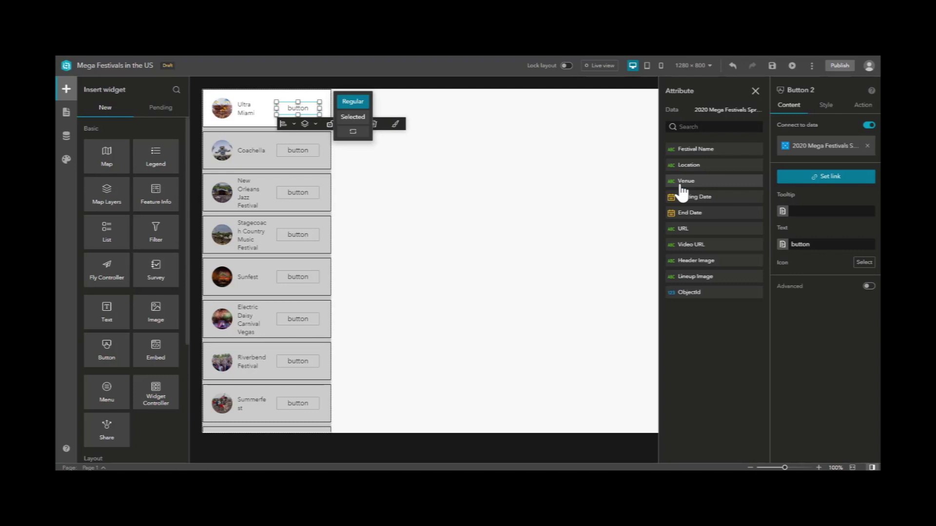
left_click(688, 228)
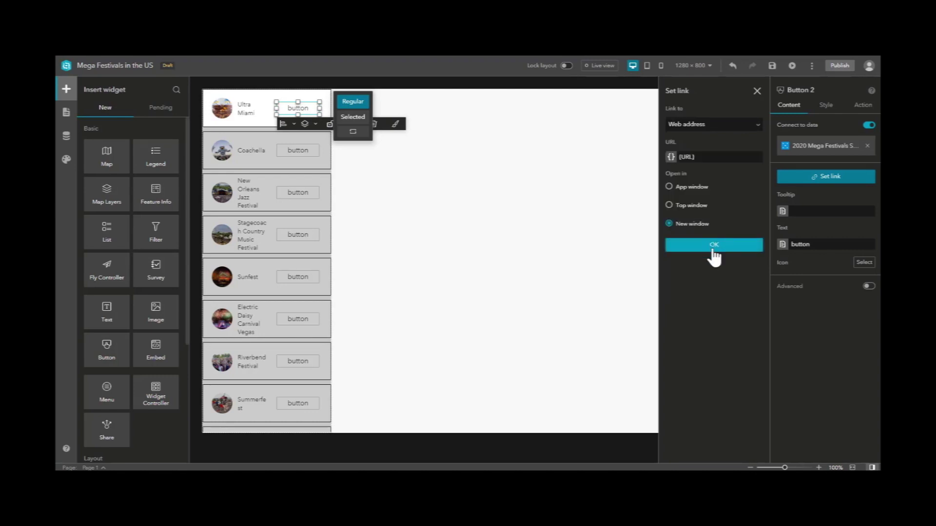
left_click(714, 245)
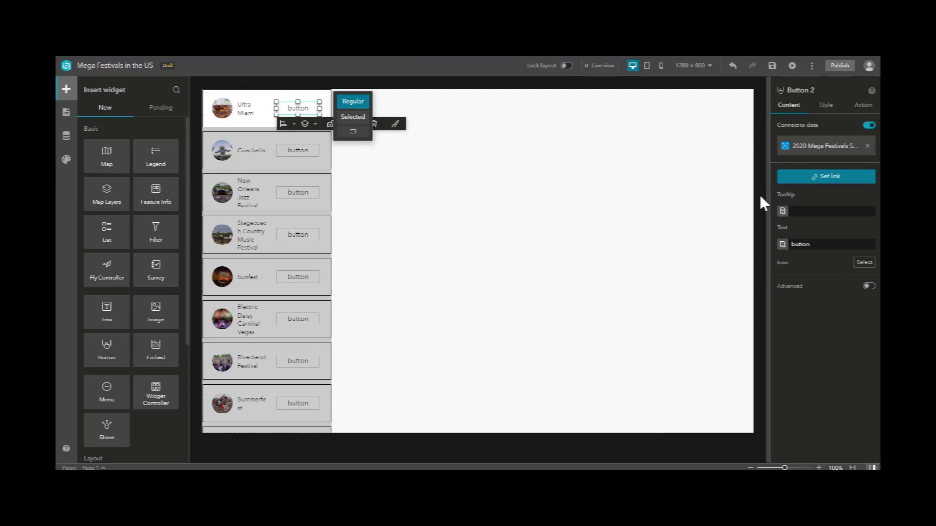
double_click(802, 244)
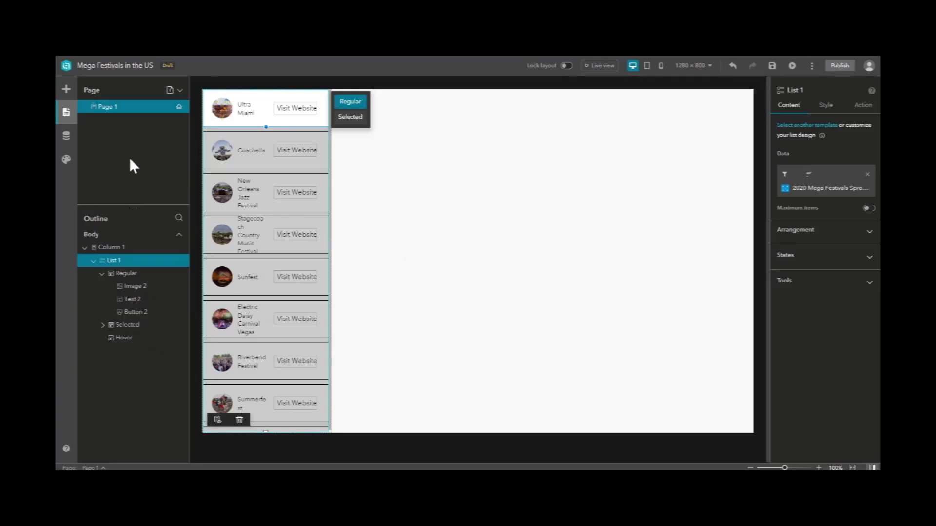
- Place a Map widget at the page top beside the list, widen it rightward, and show 2020 Mega Festivals
left_click(67, 90)
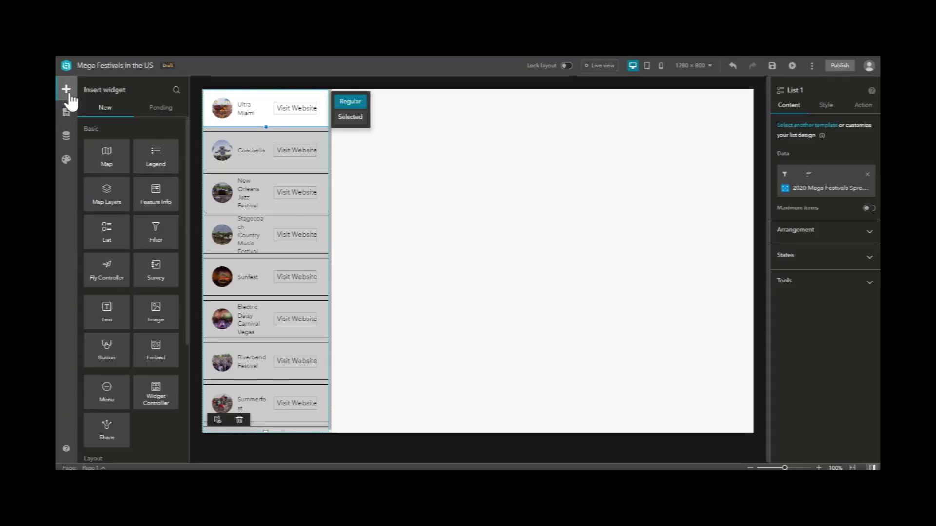
left_click_drag(103, 155, 427, 190)
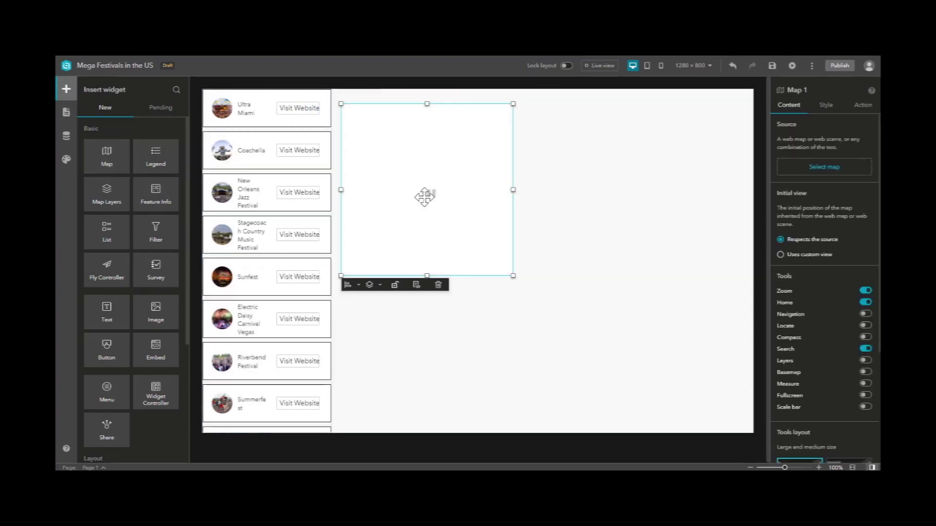
left_click_drag(425, 197, 415, 182)
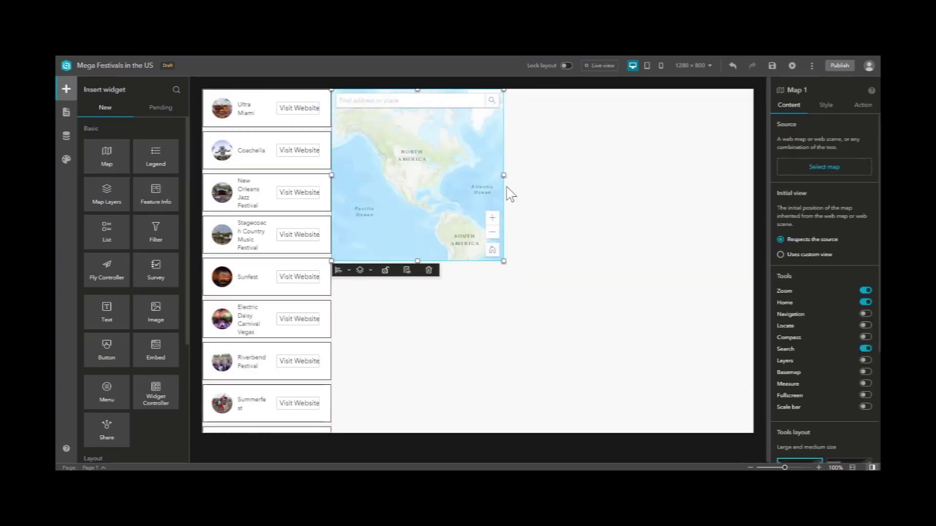
left_click_drag(501, 177, 753, 168)
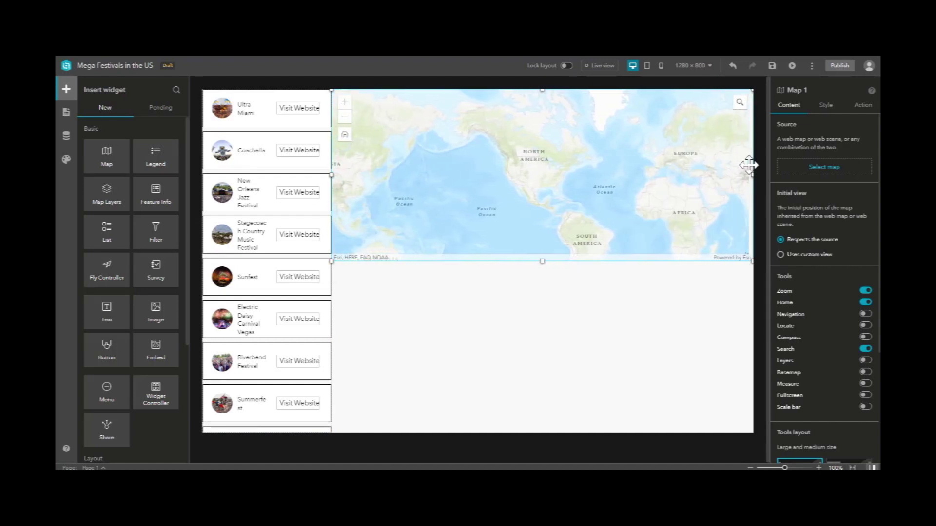
left_click(833, 169)
left_click(703, 158)
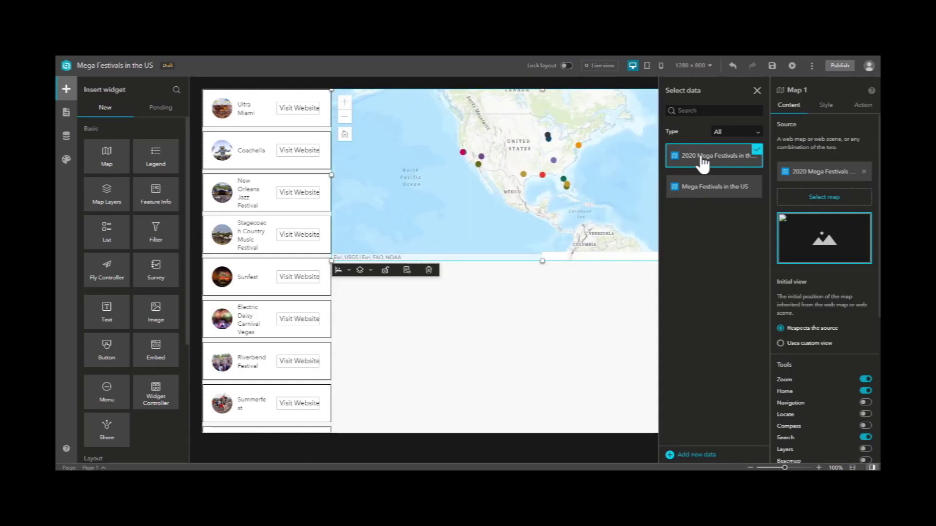
- Preview the page in Live view and inspect a festival point's details on the map
left_click(594, 69)
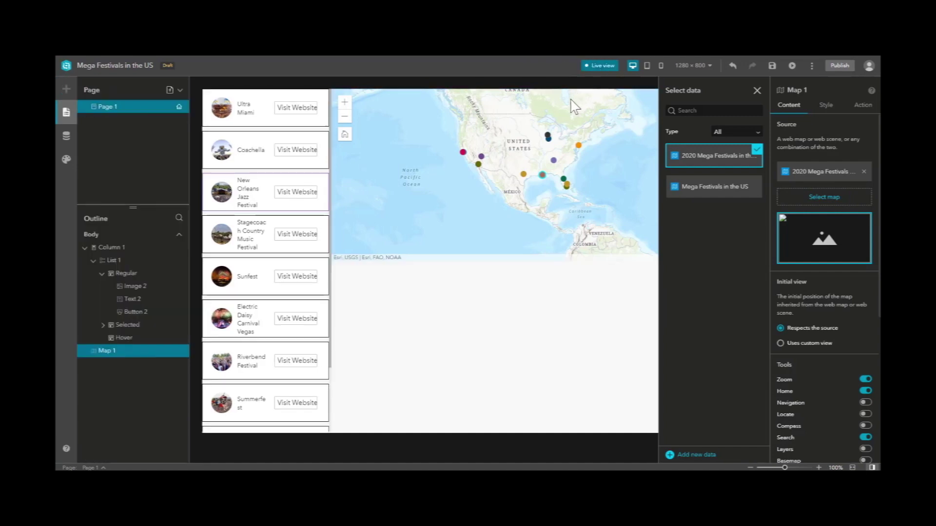
left_click(549, 137)
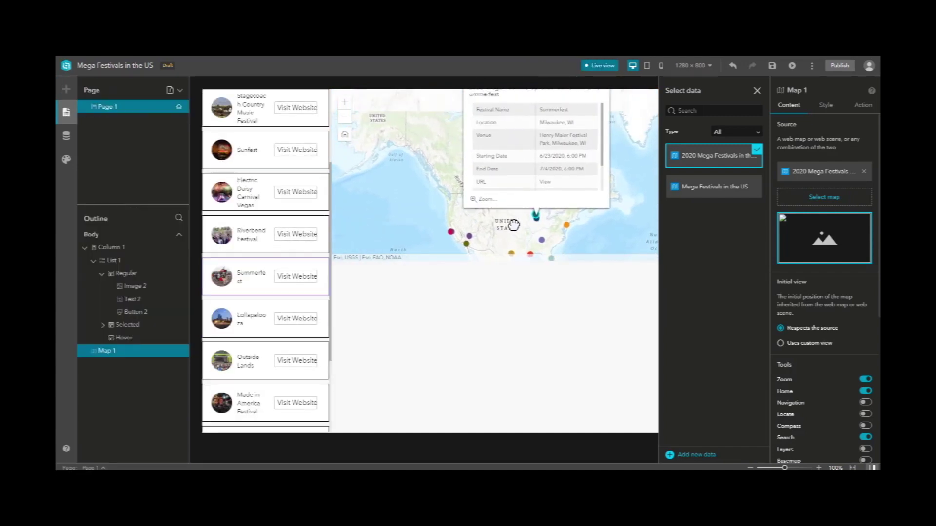
scroll(594, 163, "down", 2)
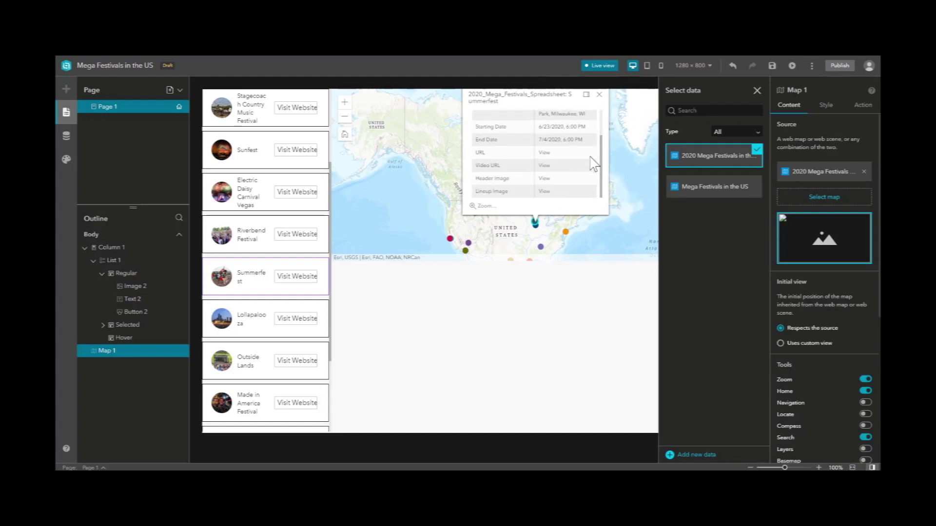
left_click(600, 94)
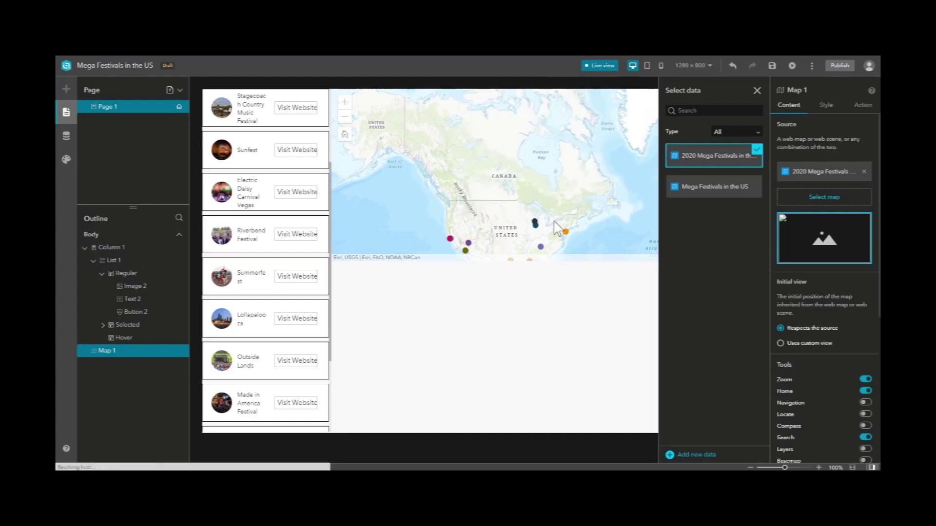
- Pan the map to bring the Pacific coast into view, then leave Live view
left_click_drag(556, 225, 540, 163)
scroll(536, 167, "up", 1)
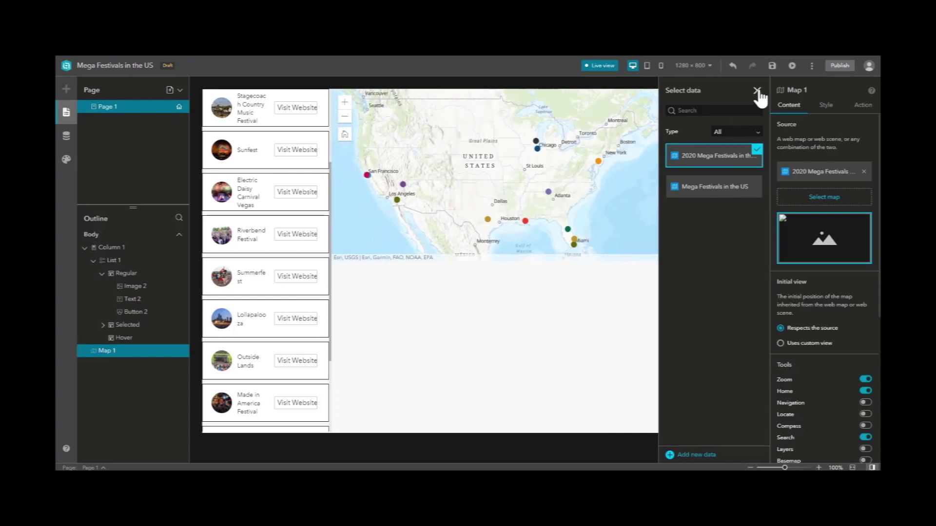
left_click(757, 91)
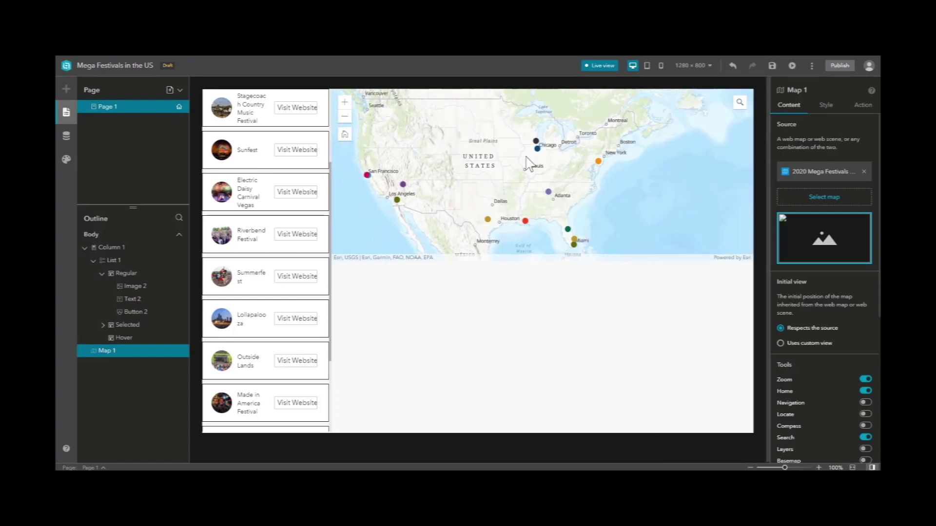
left_click_drag(526, 157, 569, 156)
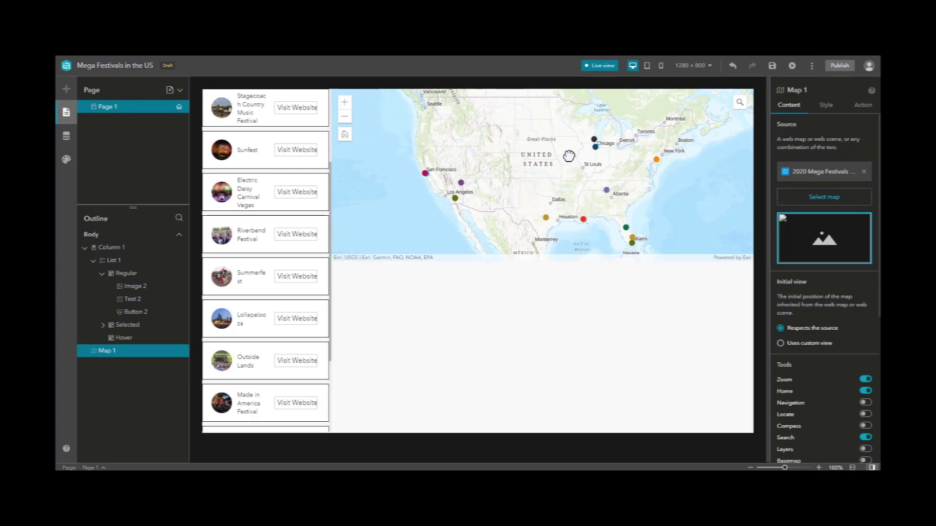
left_click(603, 67)
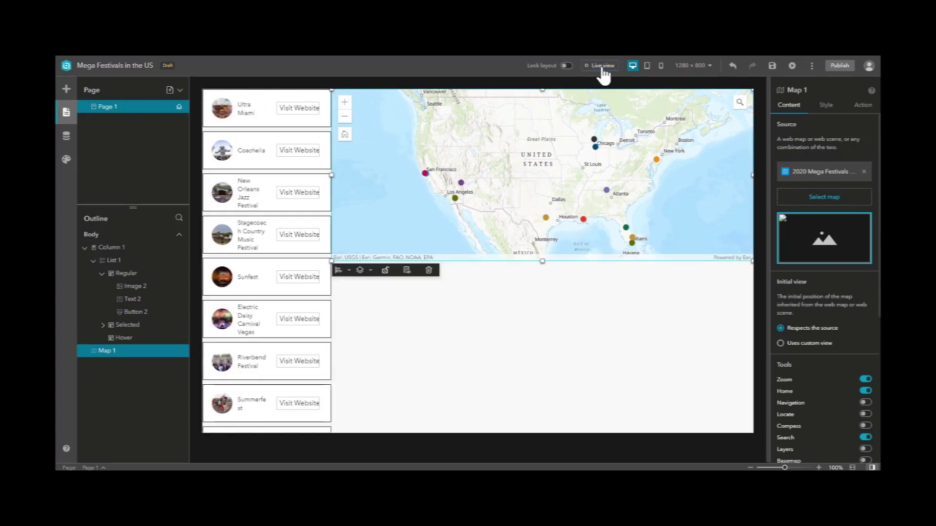
- Give List 1 a Record Selection Changes trigger that zooms Map 1 to the selected festival
left_click(271, 178)
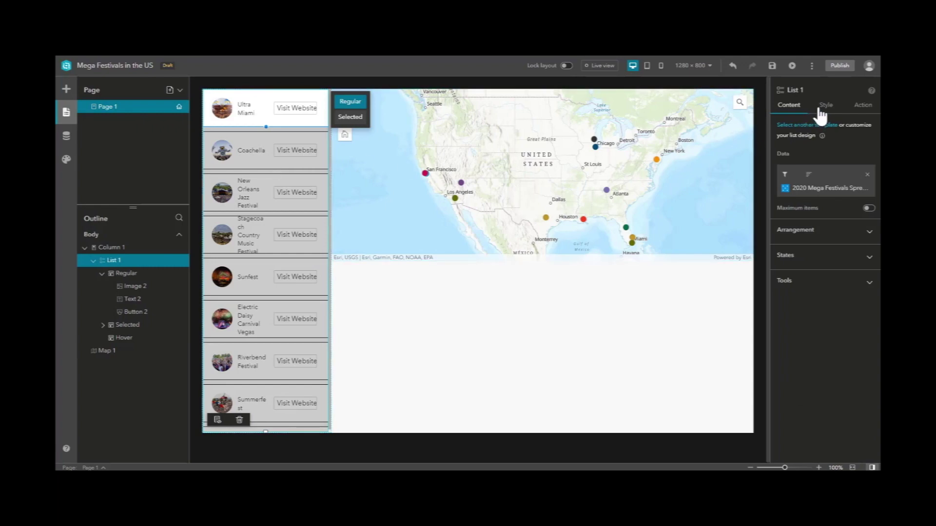
left_click(863, 107)
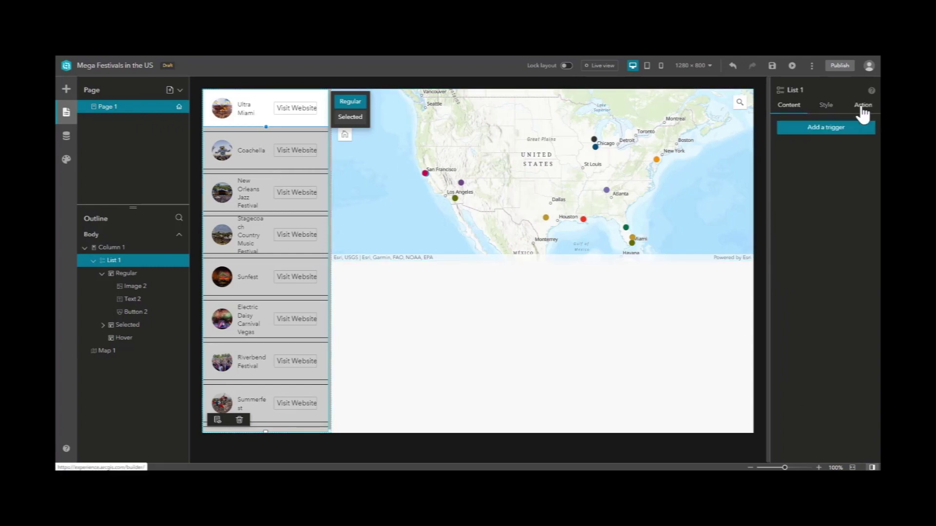
left_click(831, 139)
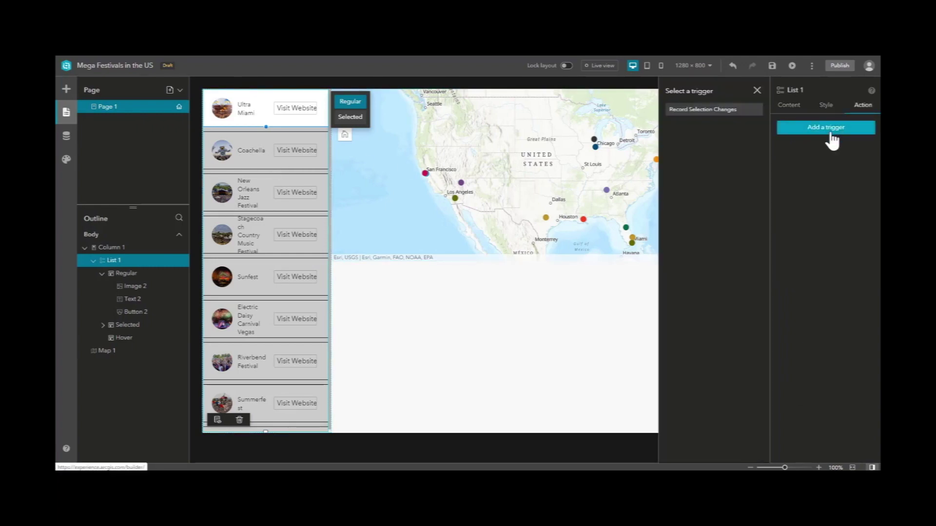
left_click(722, 112)
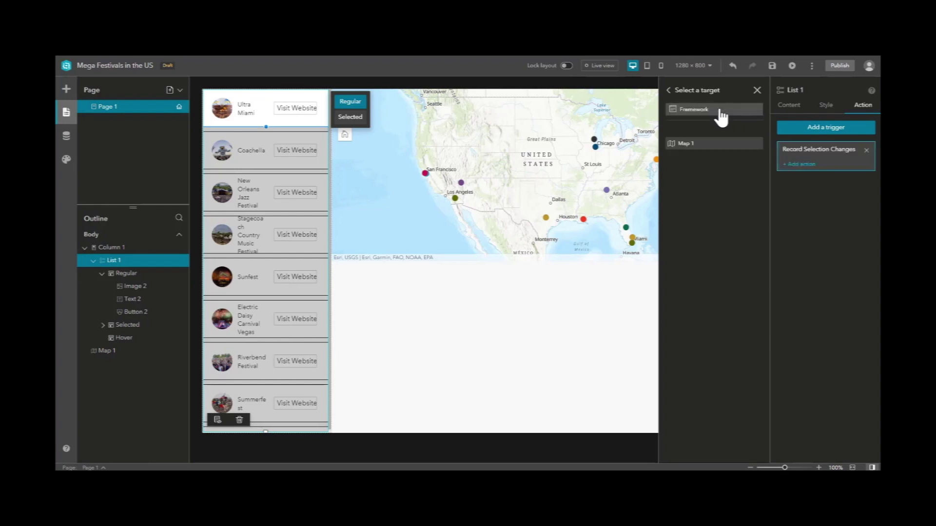
left_click(714, 143)
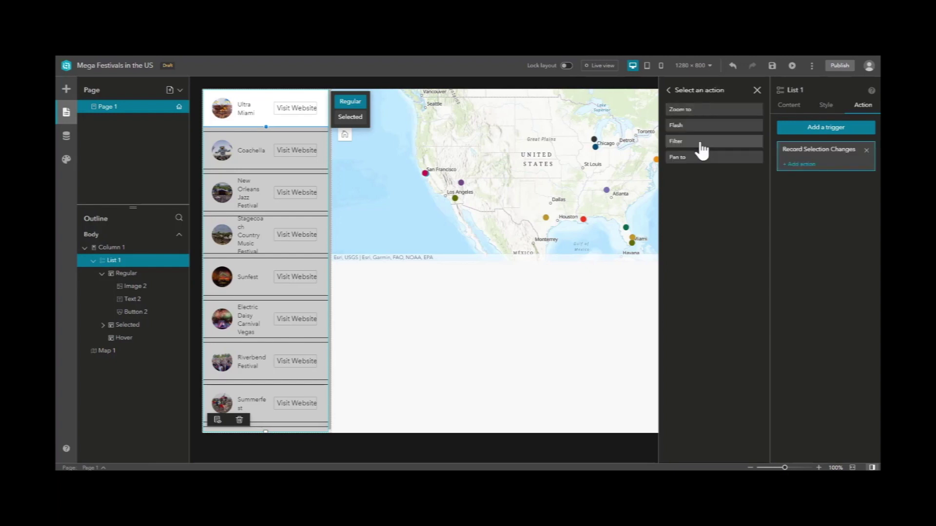
left_click(693, 112)
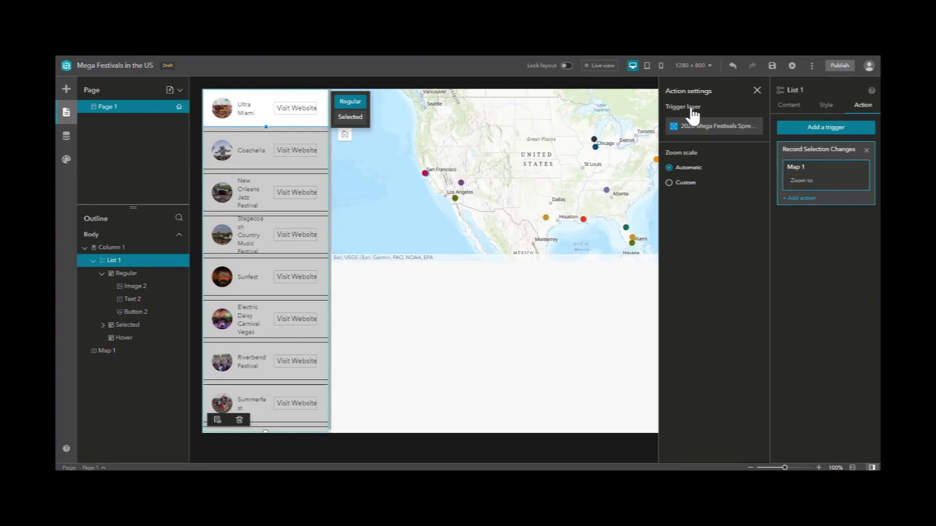
left_click(757, 91)
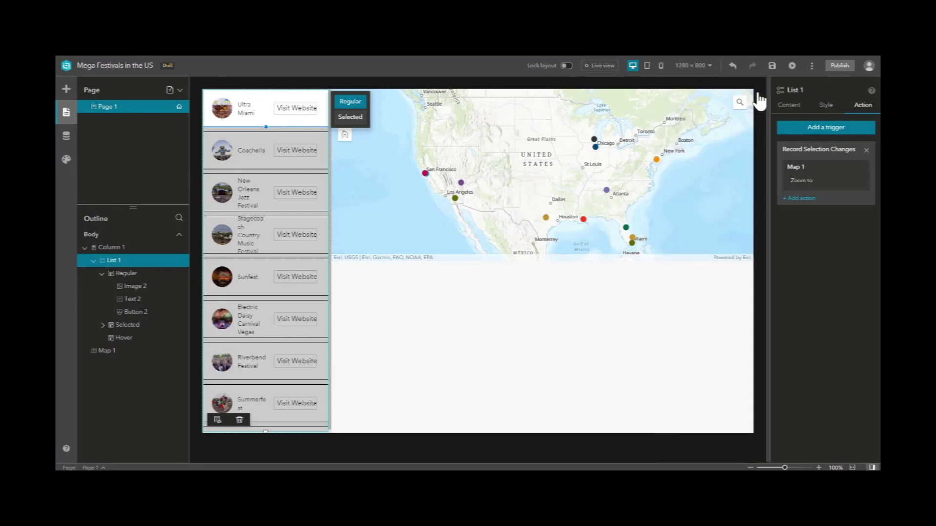
- In Live view, pick Coachella then New Orleans Jazz Festival and inspect the zoomed map point
left_click(608, 67)
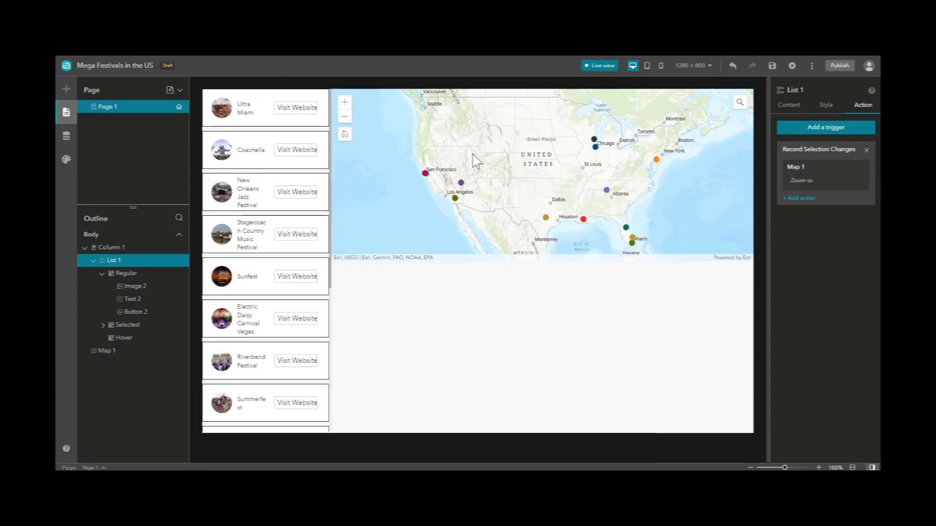
left_click(253, 148)
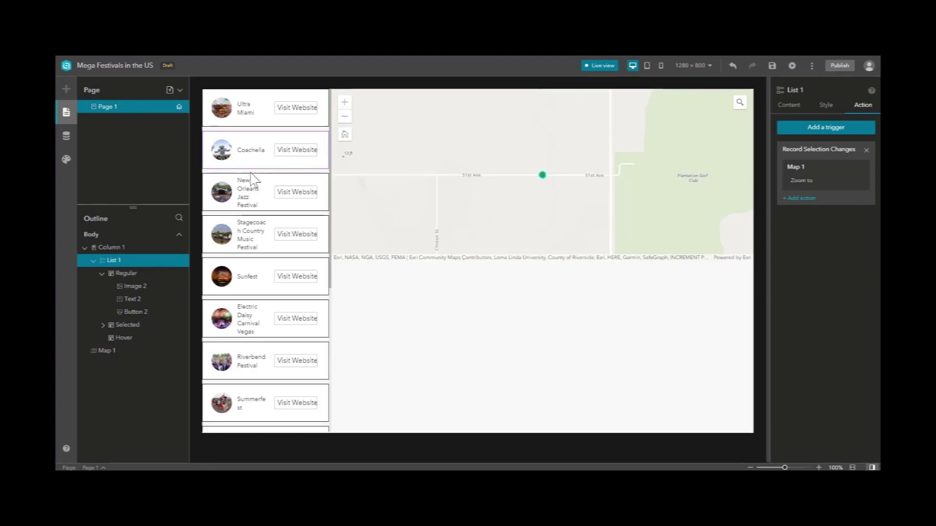
left_click(248, 190)
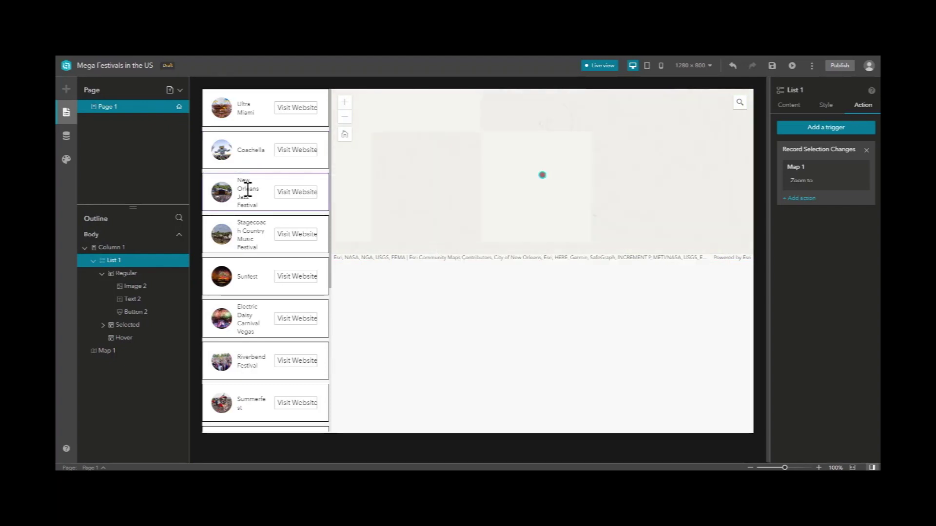
left_click(542, 178)
left_click_drag(456, 142, 494, 201)
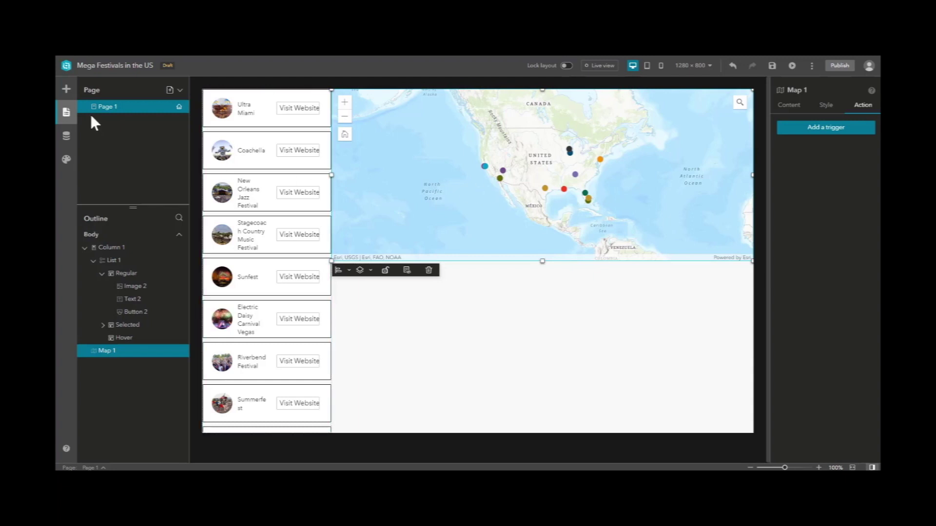
- Place an Embed widget under the map and enlarge it
left_click(71, 94)
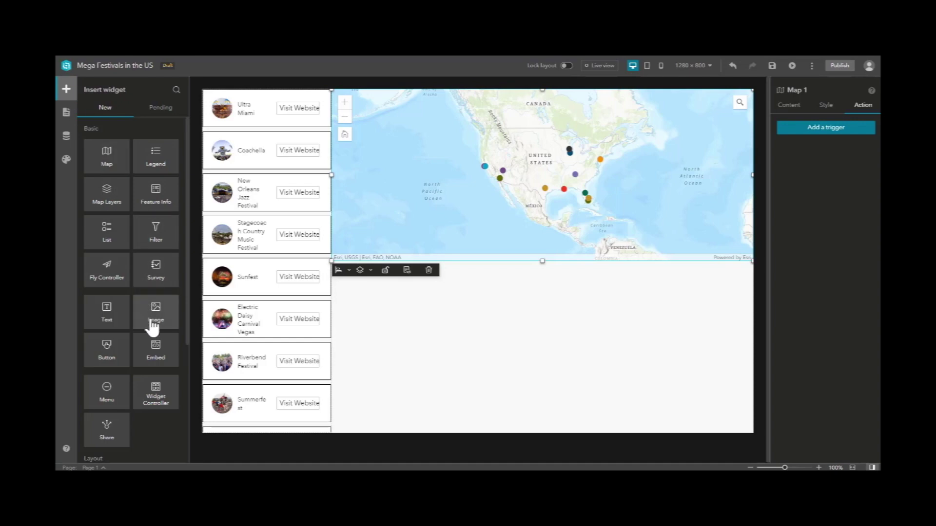
left_click_drag(163, 342, 414, 328)
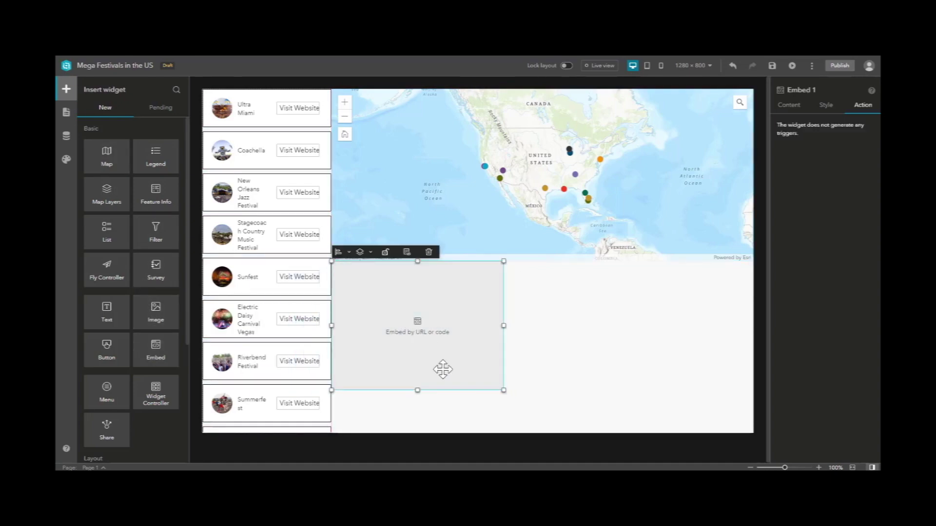
left_click_drag(505, 391, 543, 429)
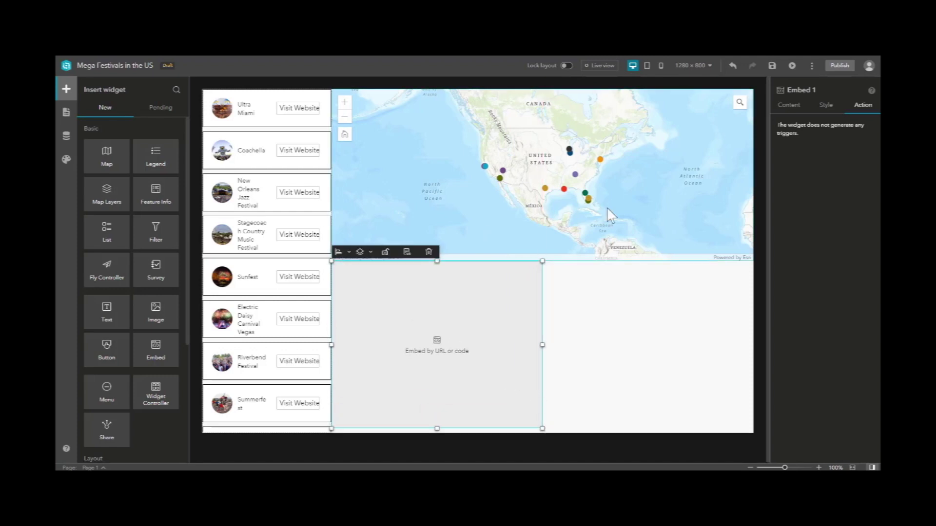
- Connect the embed to the 2020 Mega Festivals layer using the Video URL attribute as its address
left_click(789, 108)
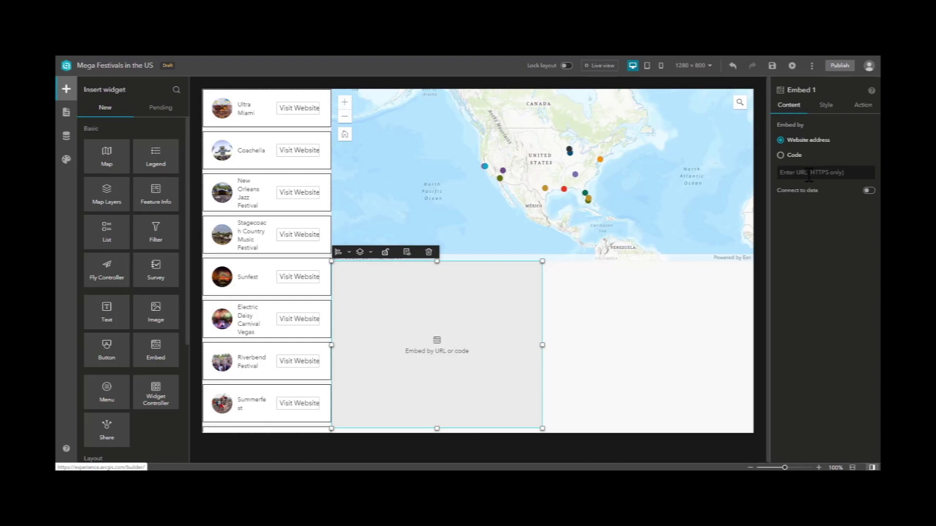
left_click(869, 191)
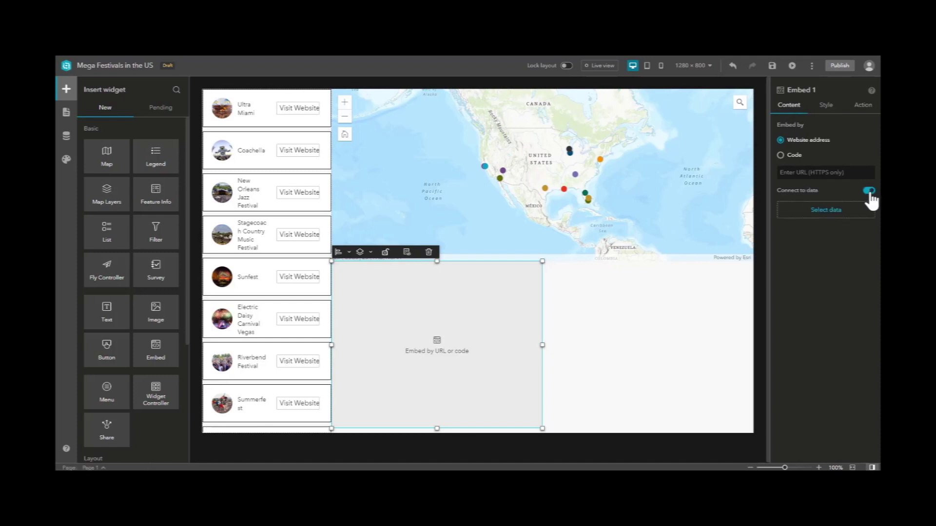
left_click(828, 212)
left_click(724, 182)
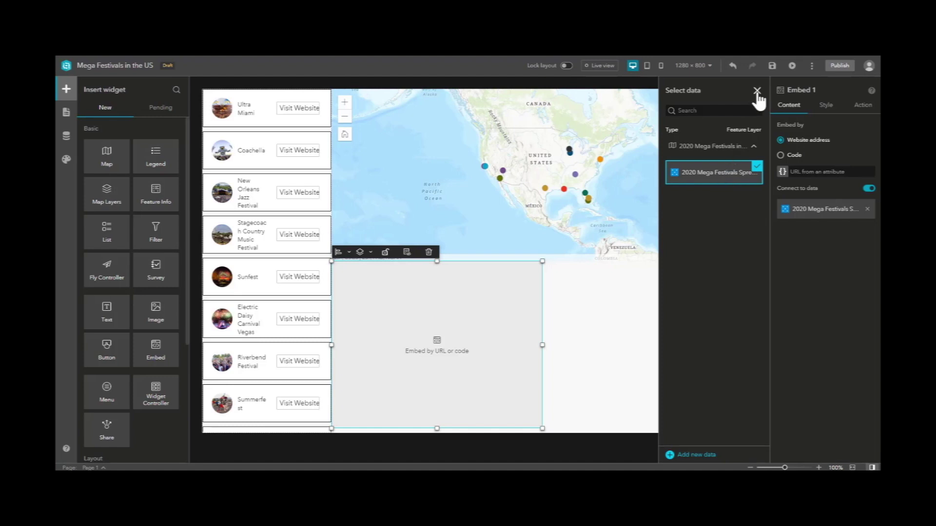
left_click(757, 91)
left_click(782, 172)
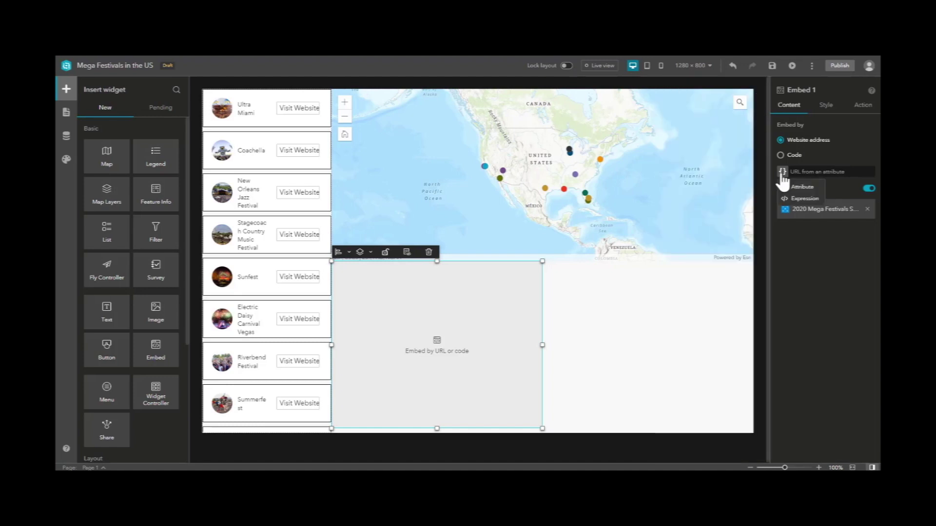
left_click(791, 190)
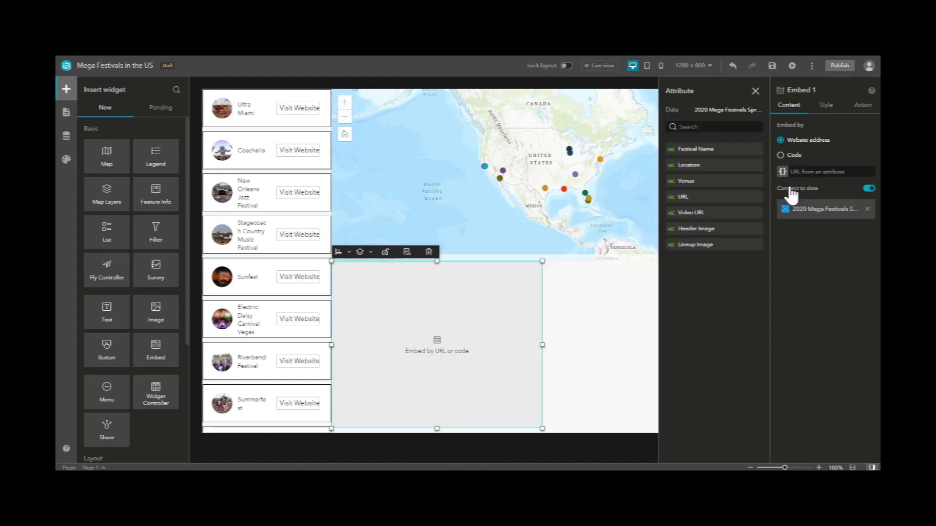
left_click(698, 213)
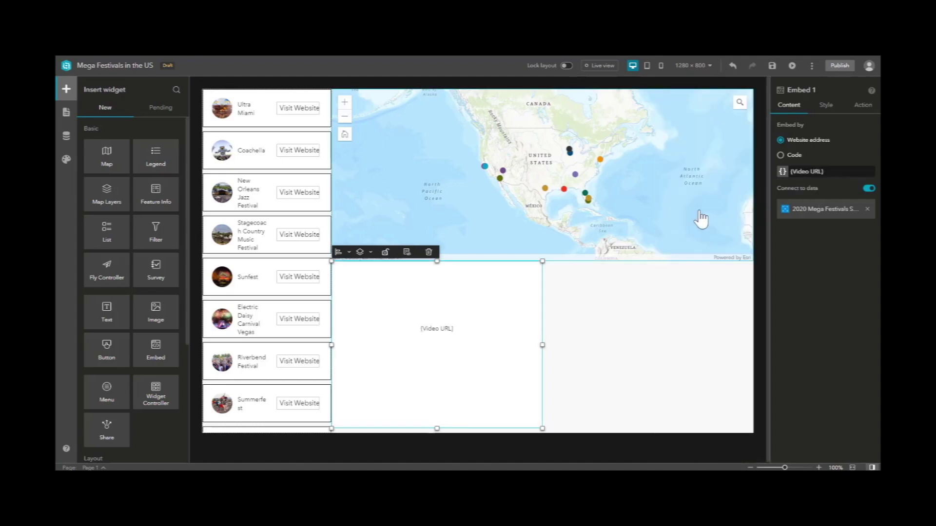
- In Live view, pick Coachella and New Orleans Jazz Festival, then play the New Orleans video
left_click(596, 65)
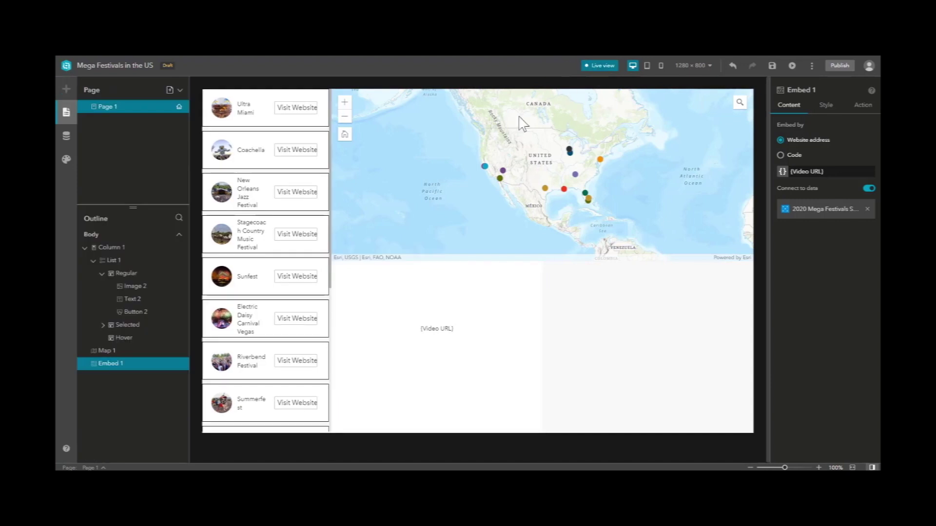
left_click(251, 149)
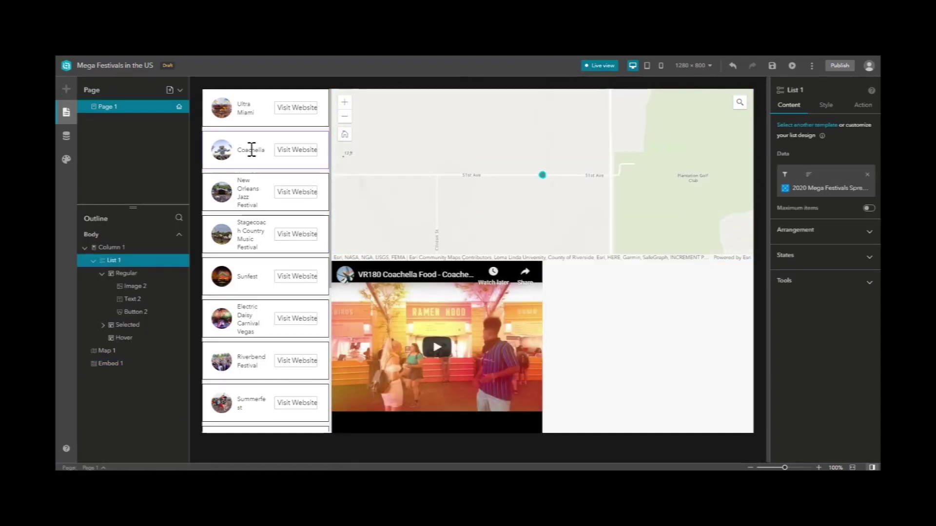
left_click(250, 192)
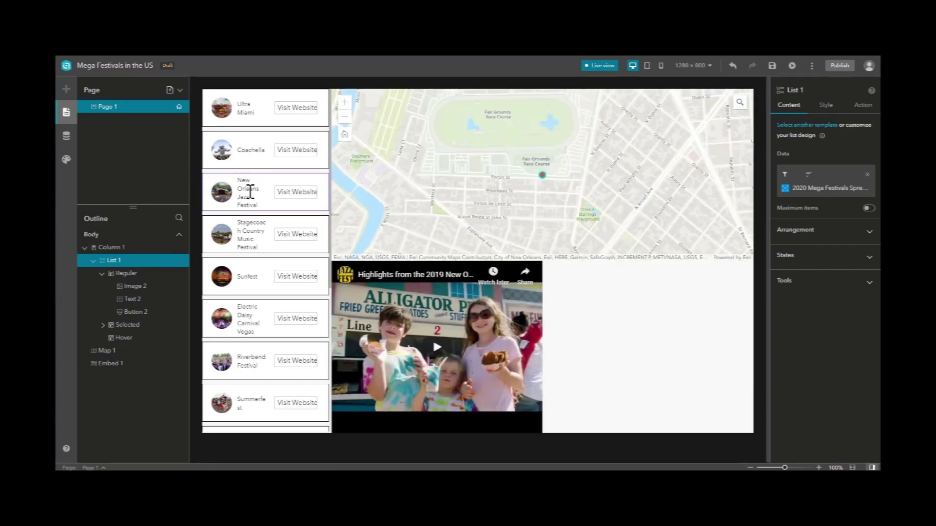
left_click(439, 348)
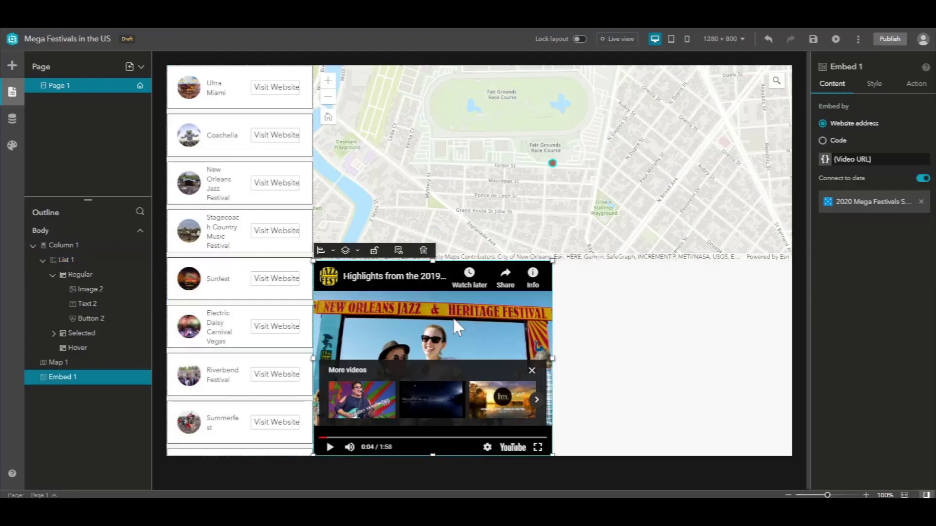
- Shift Embed 1 right under the map and add an Image widget beside the list, stretched to the bottom
left_click_drag(413, 324, 642, 323)
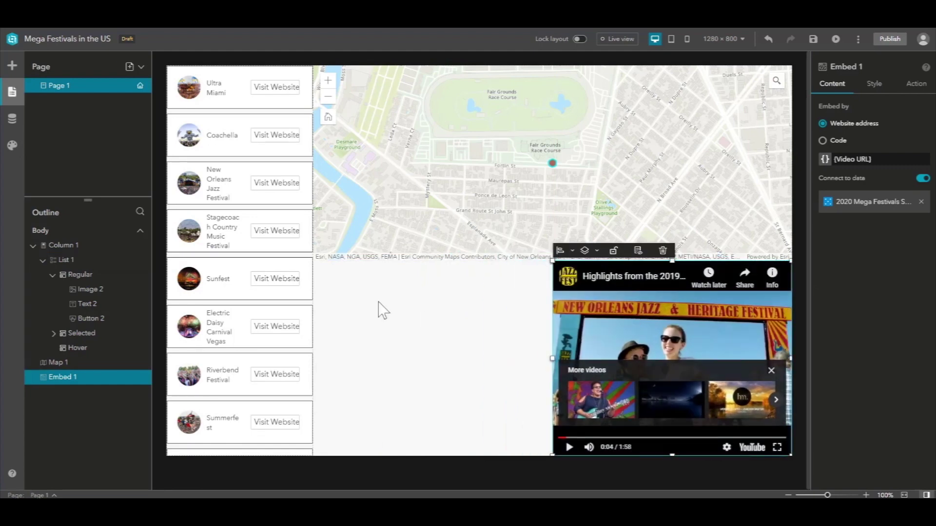
left_click(12, 65)
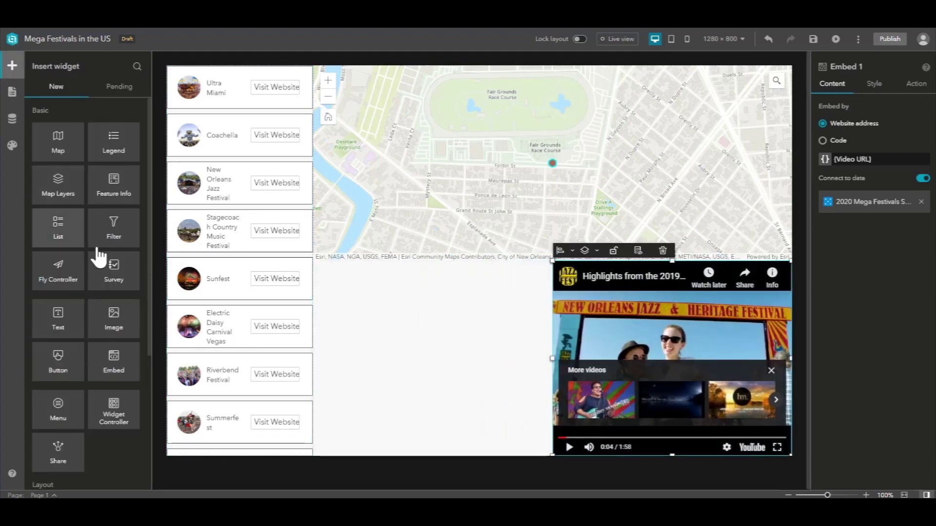
left_click_drag(119, 328, 430, 348)
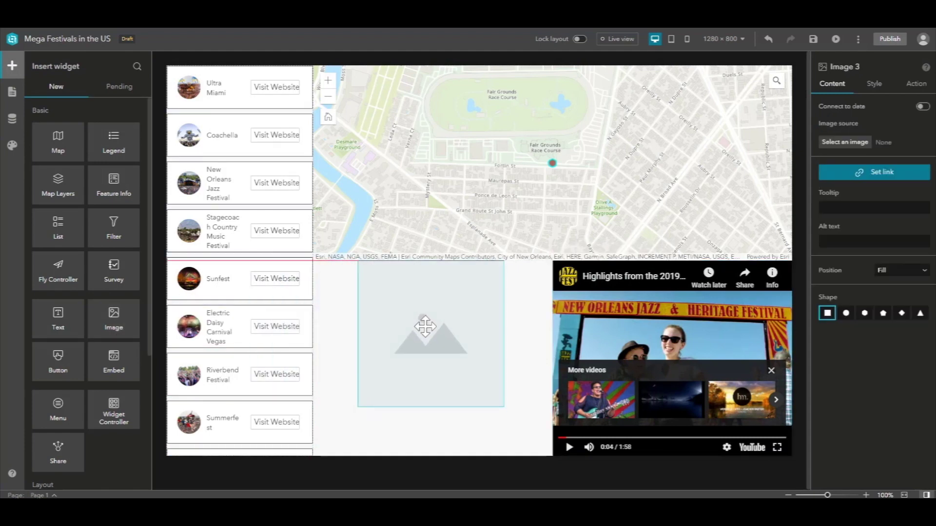
left_click_drag(431, 423, 431, 464)
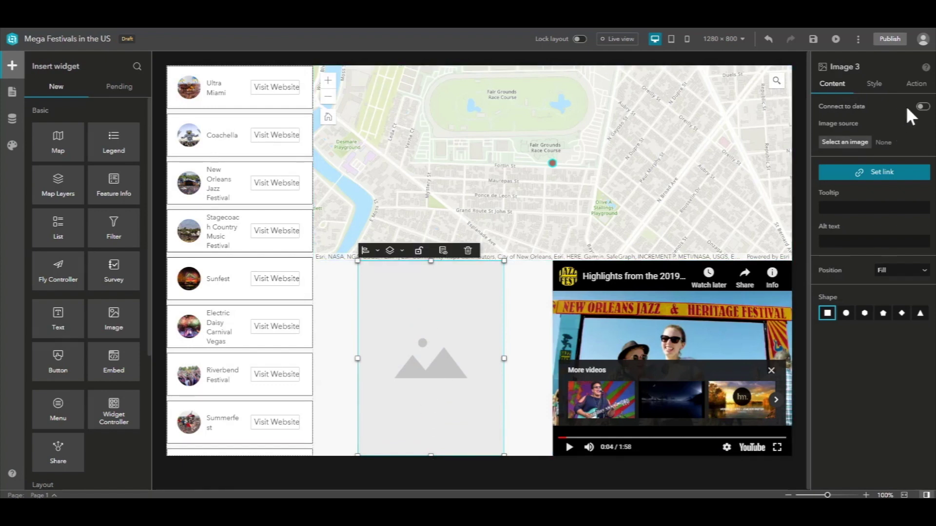
- Connect Image 3 to the 2020 Mega Festivals layer with a dynamic source from the Lineup Image field
left_click(923, 107)
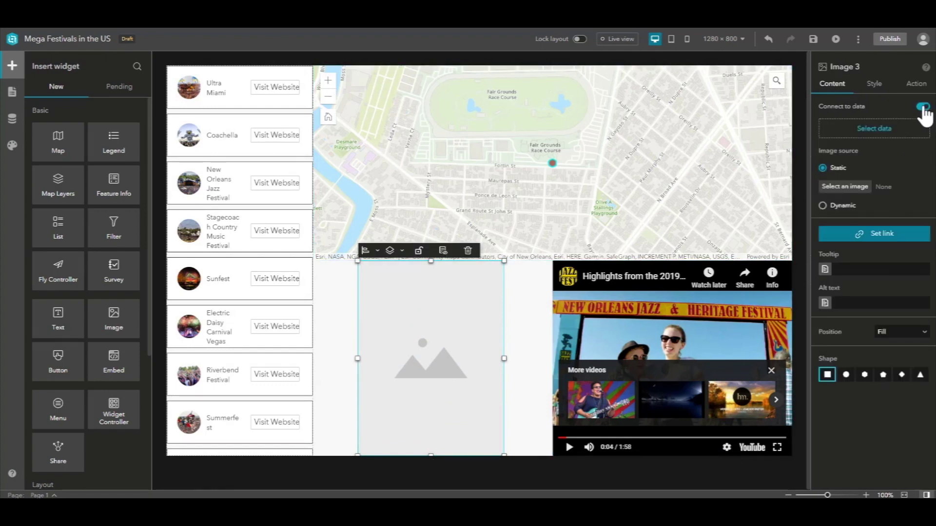
left_click(885, 130)
left_click(763, 163)
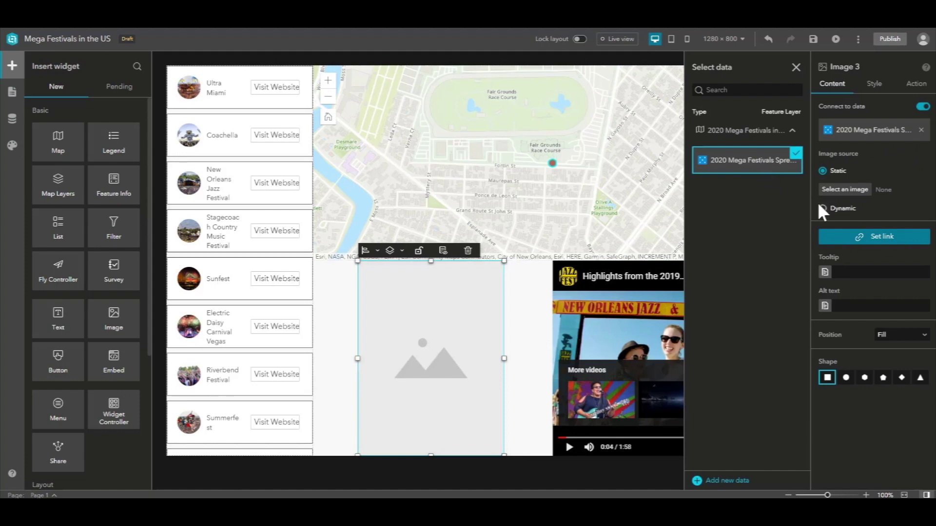
left_click(828, 208)
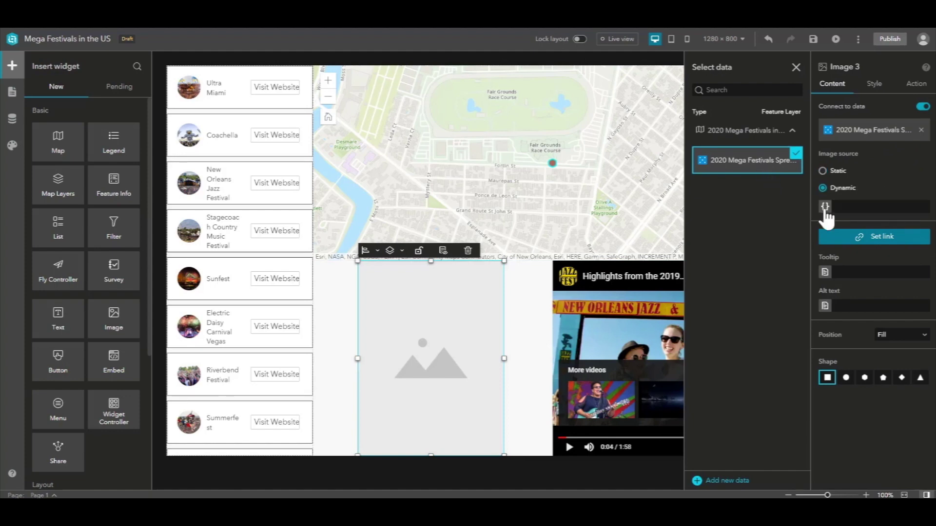
left_click(826, 210)
left_click(847, 224)
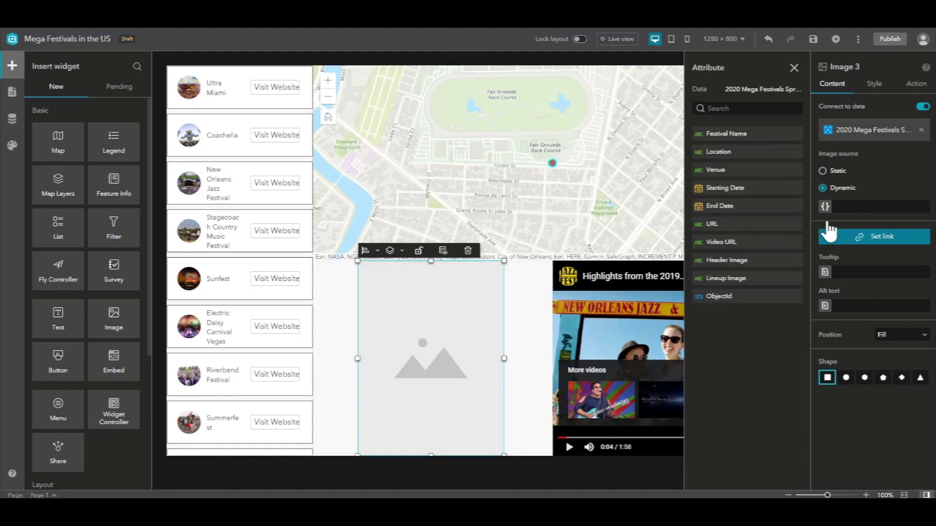
left_click(735, 279)
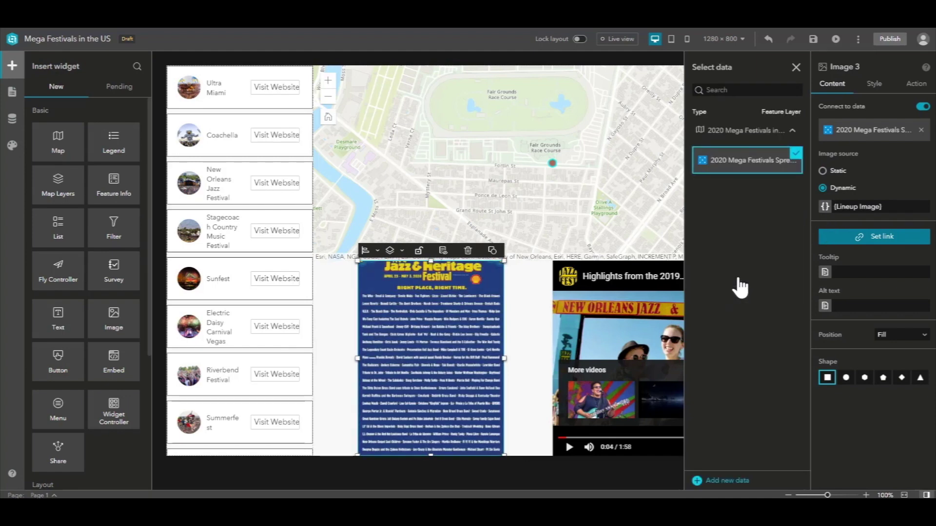
left_click(796, 69)
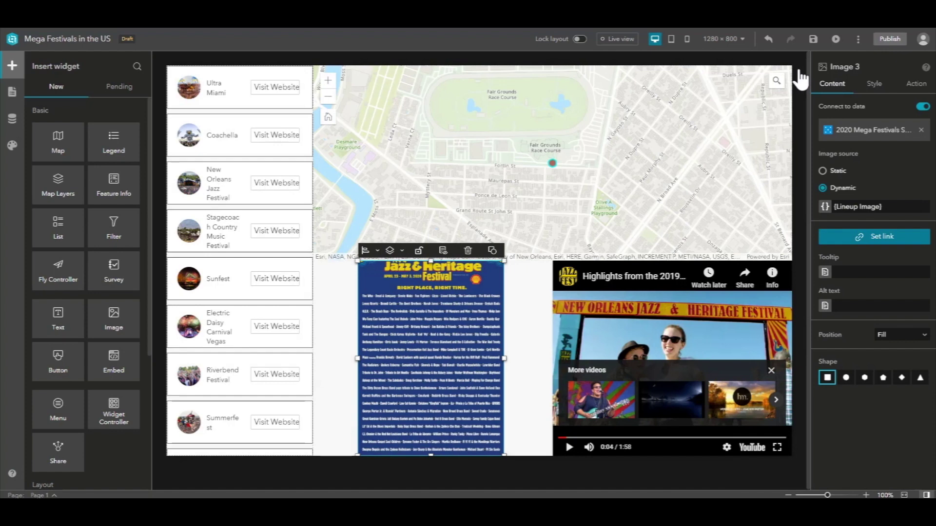
- In Live view, pick Ultra Miami, Coachella, New Orleans Jazz Festival and Stagecoach to test linked widgets
left_click(626, 43)
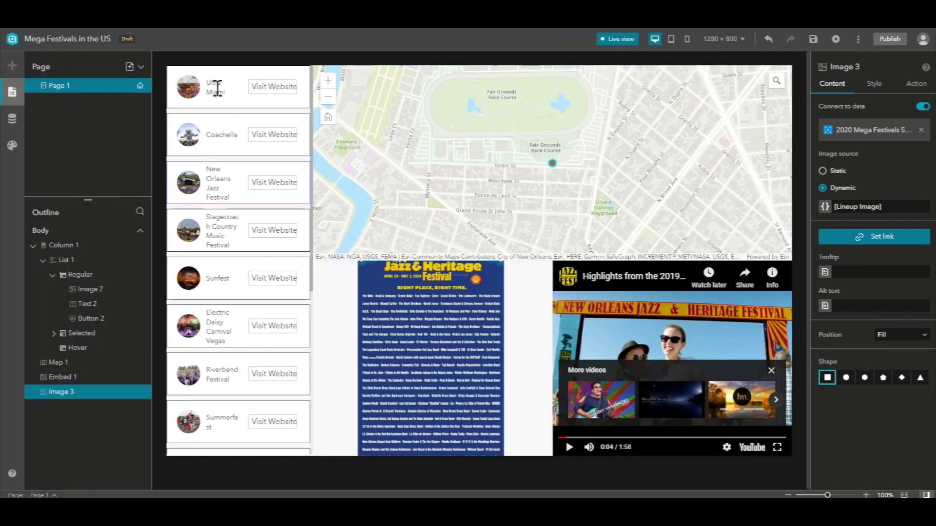
left_click(217, 88)
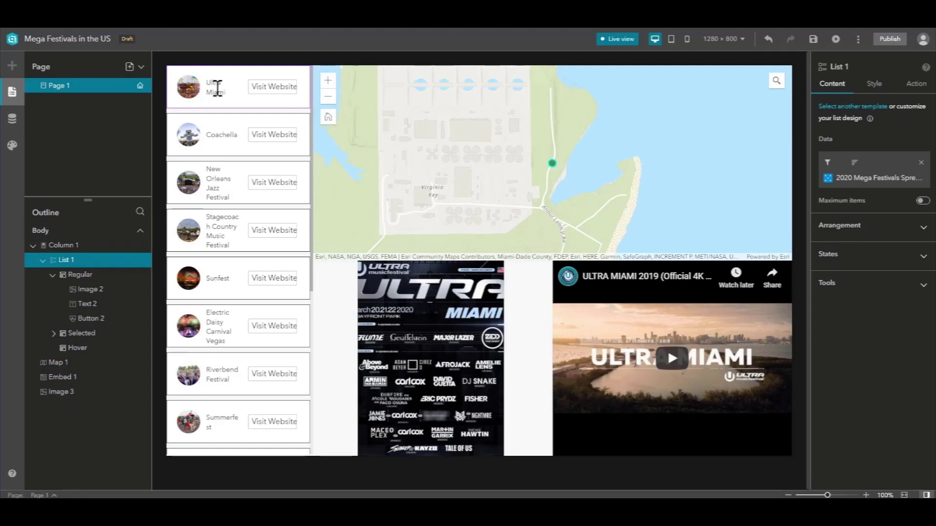
left_click(218, 135)
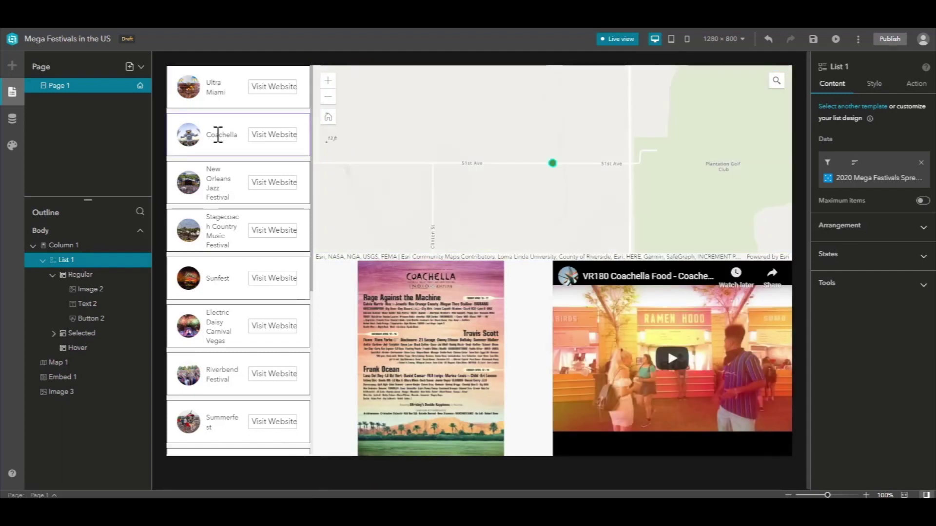
left_click(216, 184)
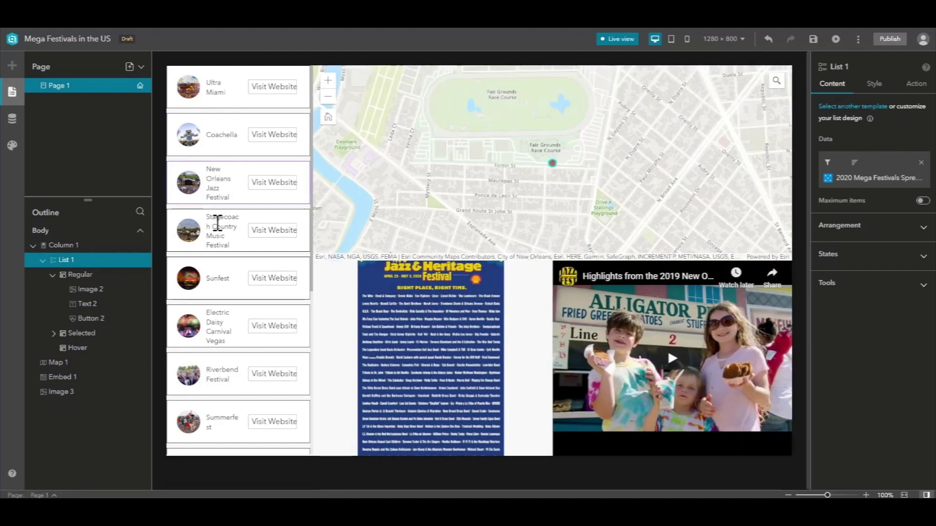
left_click(217, 230)
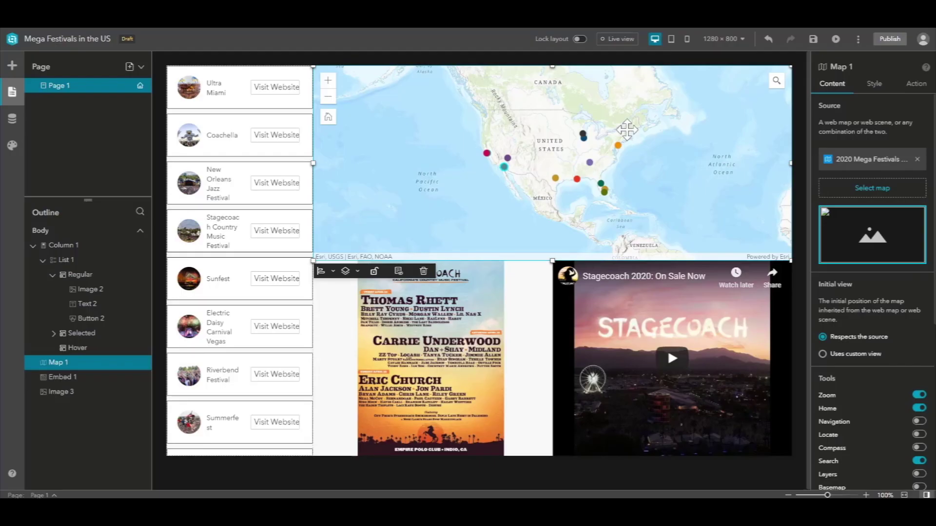
- Turn on Page 1's header and drop a Text widget into it
left_click(104, 89)
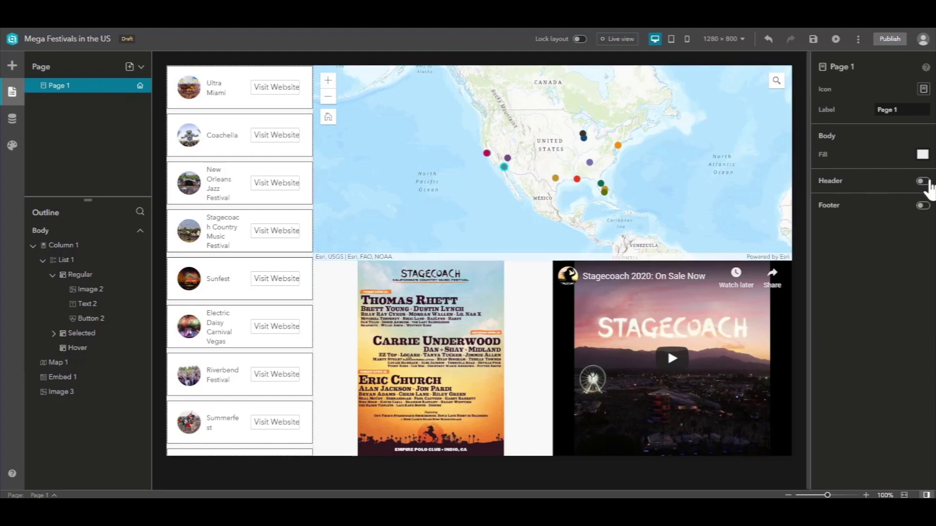
left_click(923, 182)
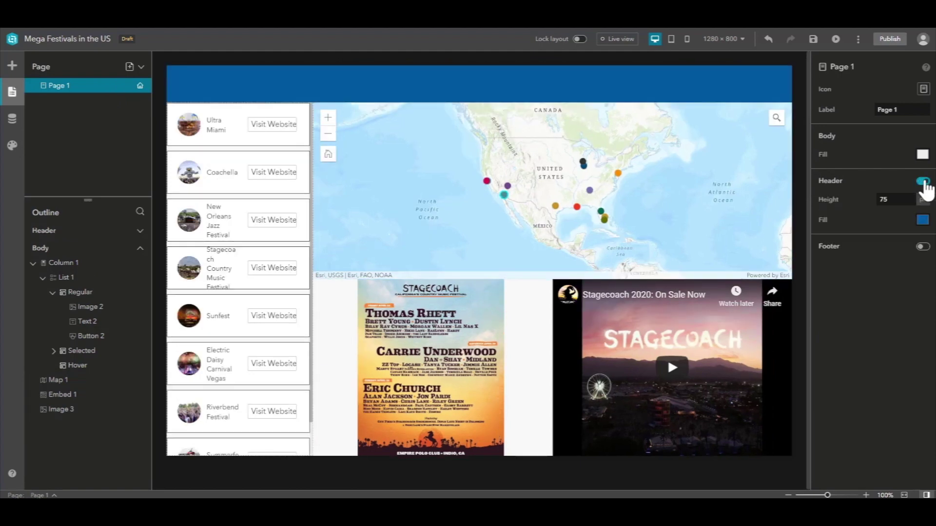
left_click(494, 90)
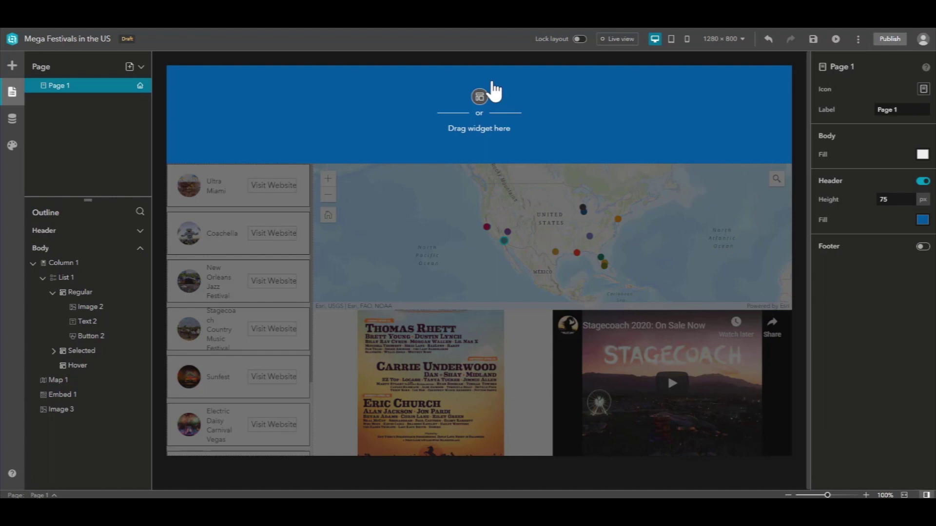
left_click(12, 69)
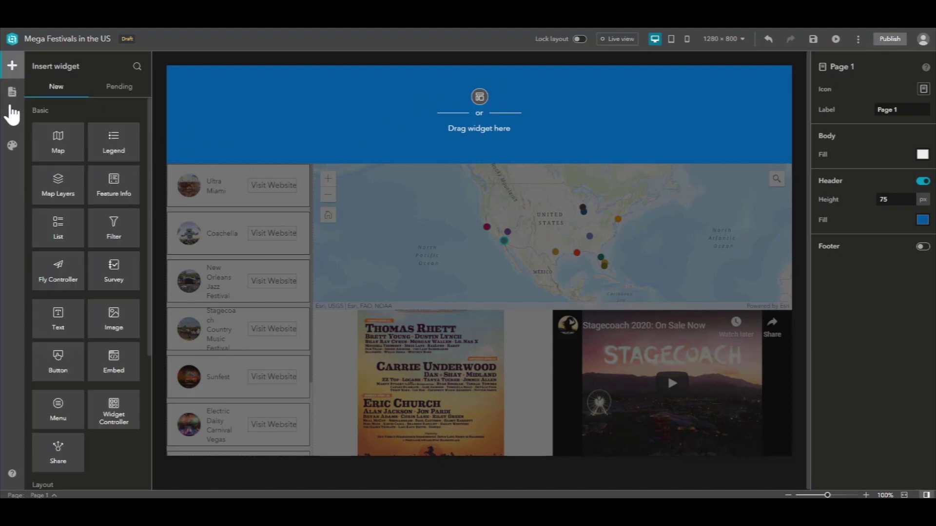
left_click_drag(57, 322, 469, 117)
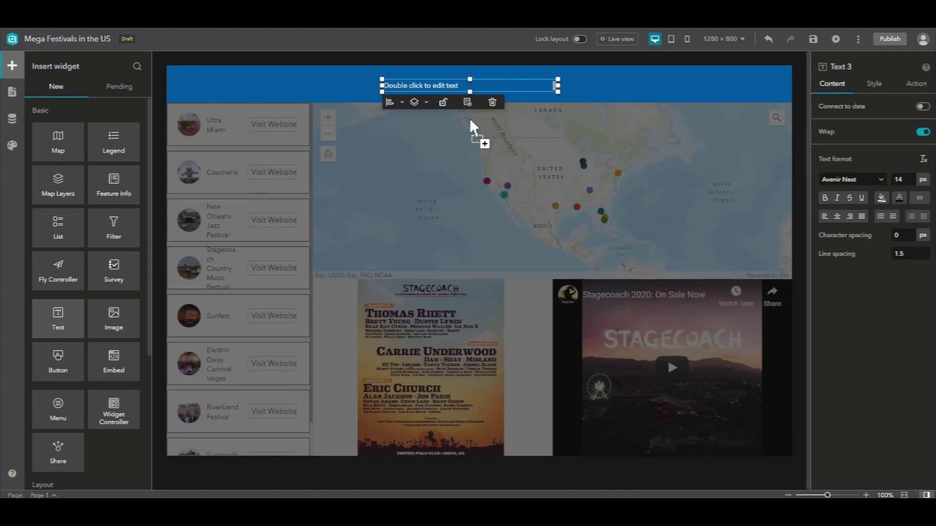
- Enter the title '2020 Mega Festivals in the US' and set its size to 45 px
double_click(446, 88)
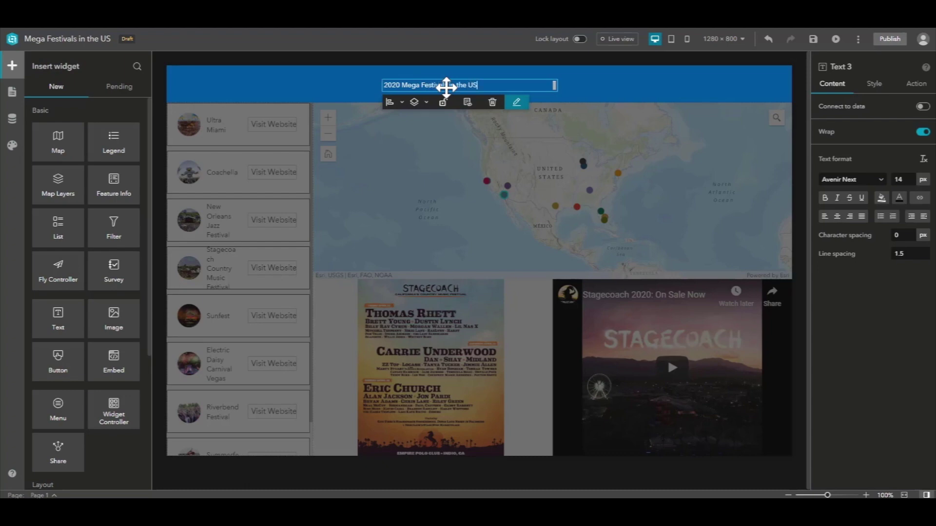
key("ctrl+a")
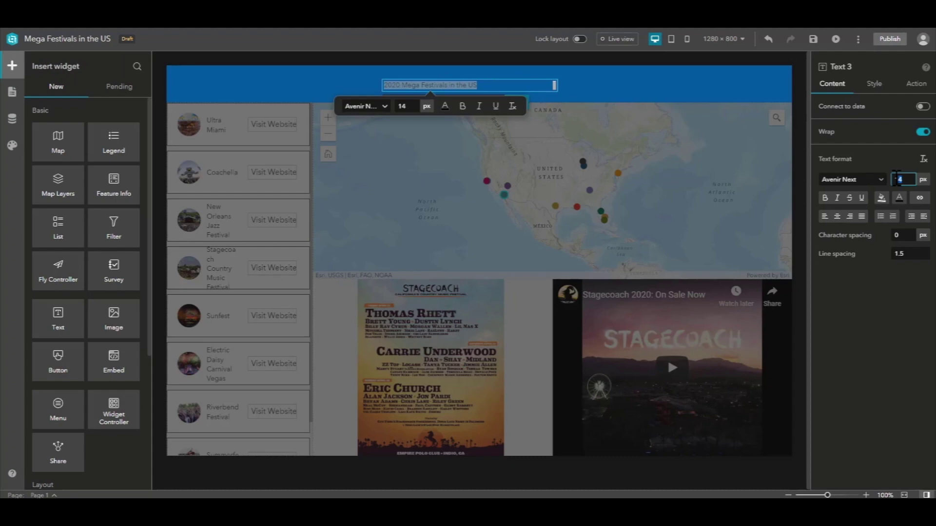
key("Return")
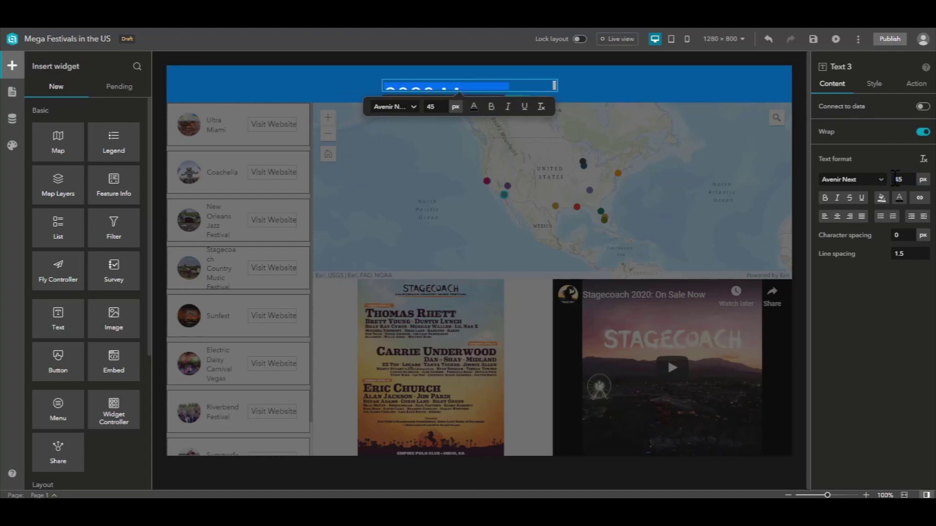
left_click(574, 84)
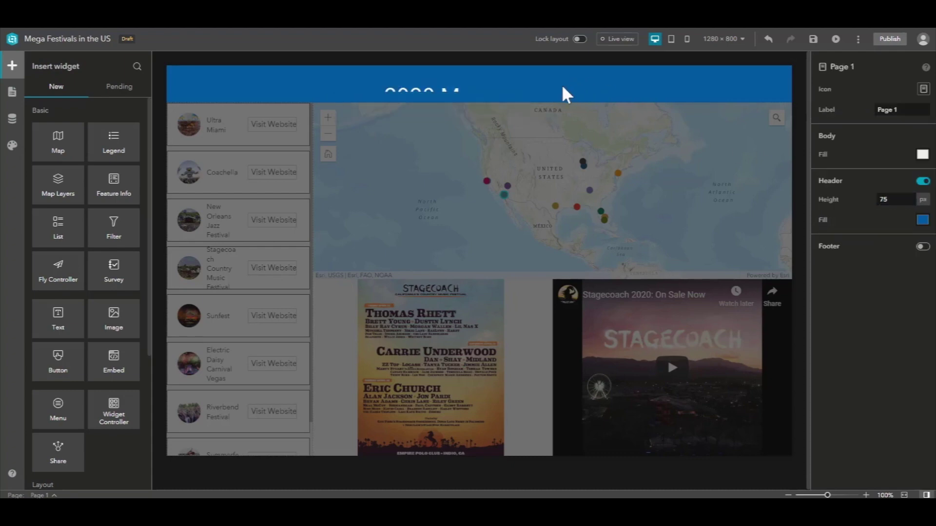
- Make the title element fill the header's height and full width, with centred text
left_click(461, 86)
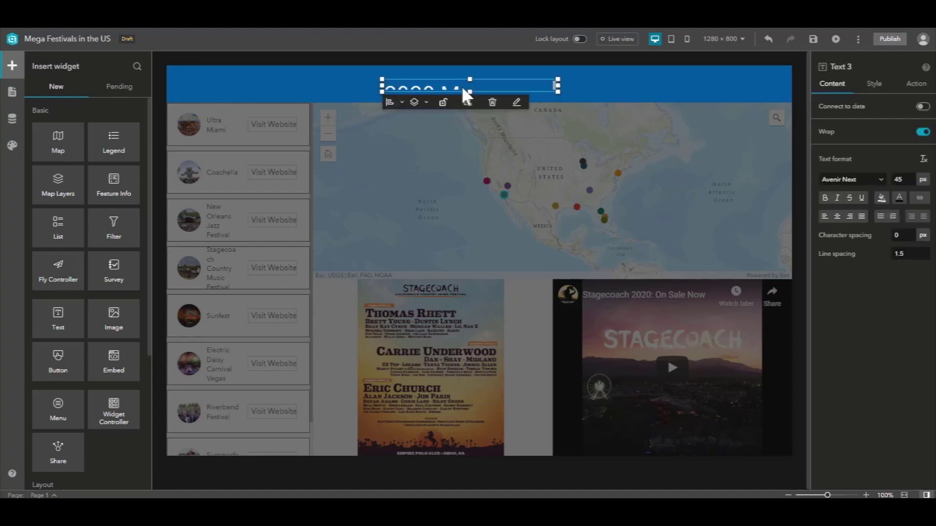
left_click(401, 102)
left_click(402, 217)
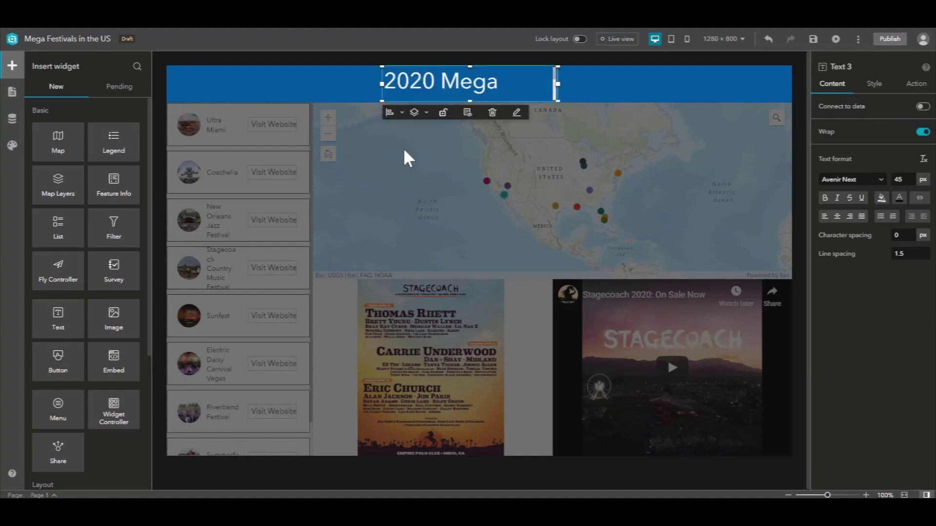
left_click(399, 117)
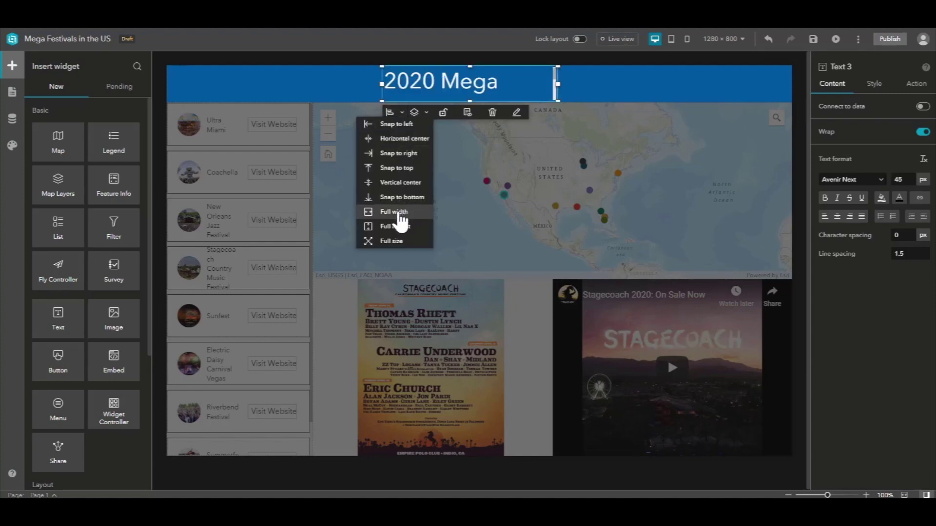
left_click(398, 209)
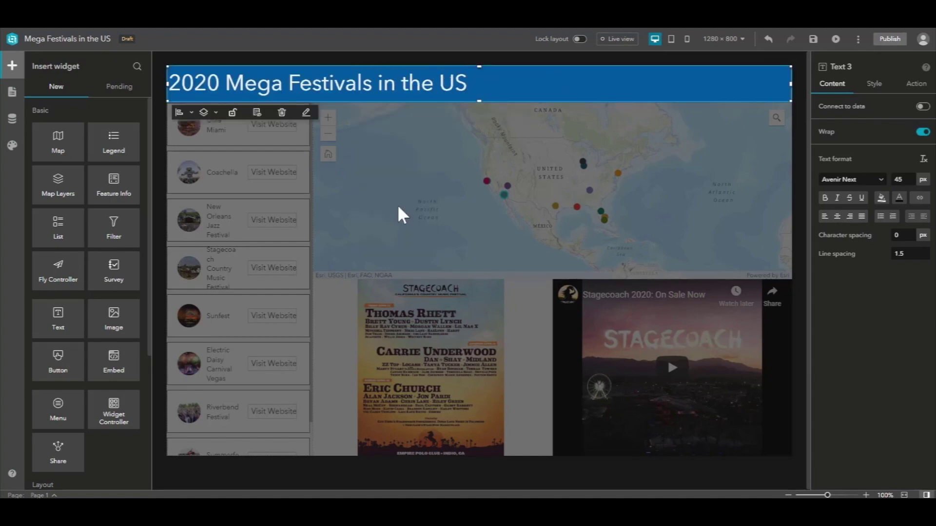
left_click(837, 217)
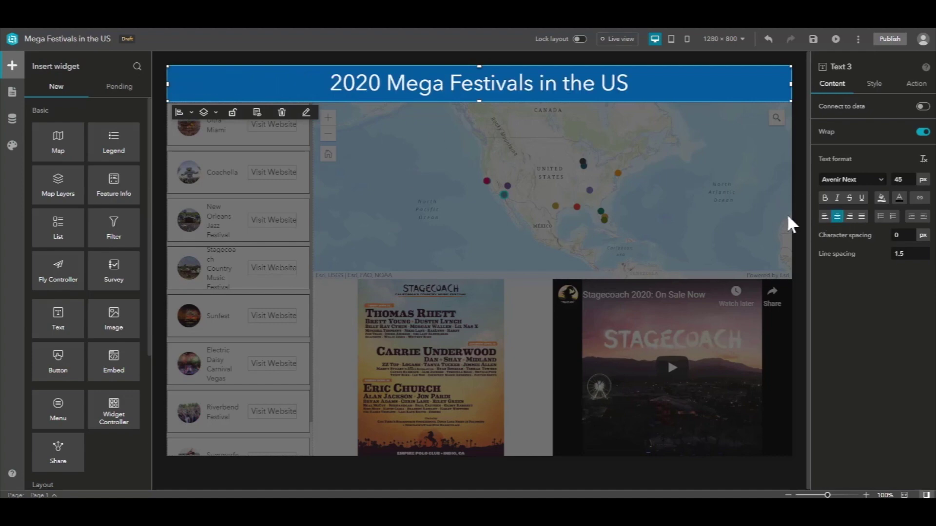
left_click(671, 177)
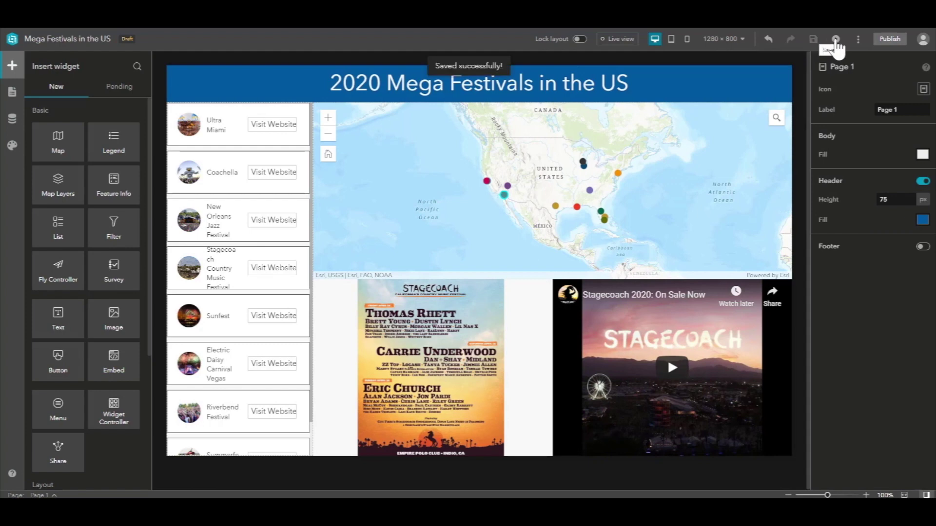
- Preview the saved app and show Coachella's popup details from its map marker
left_click(836, 39)
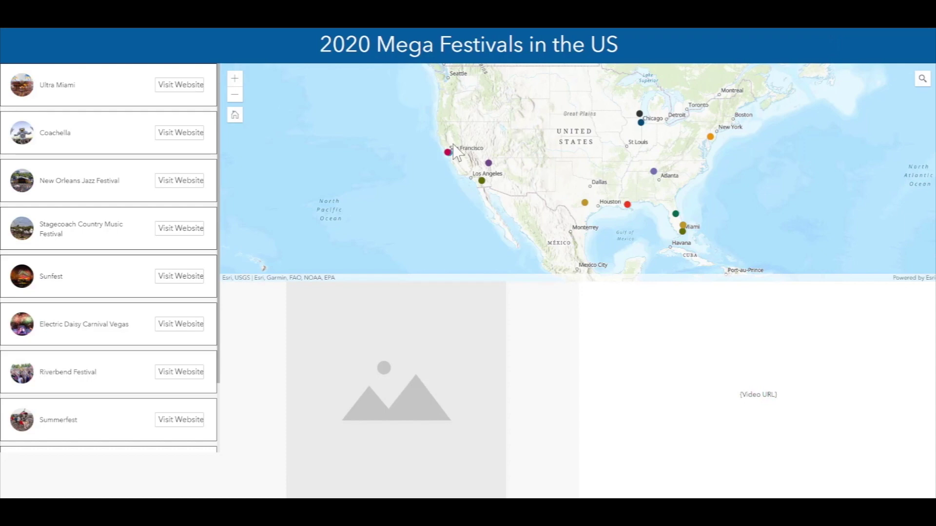
left_click(483, 181)
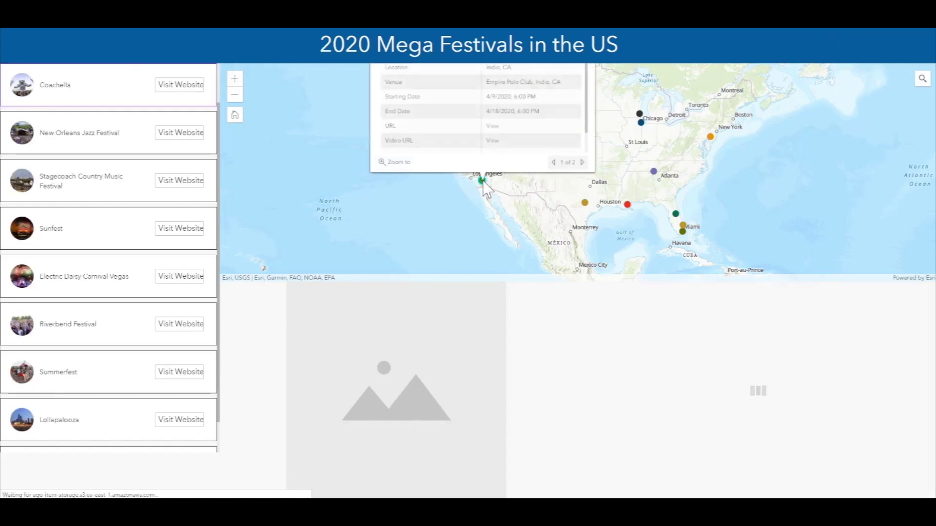
left_click_drag(343, 161, 305, 168)
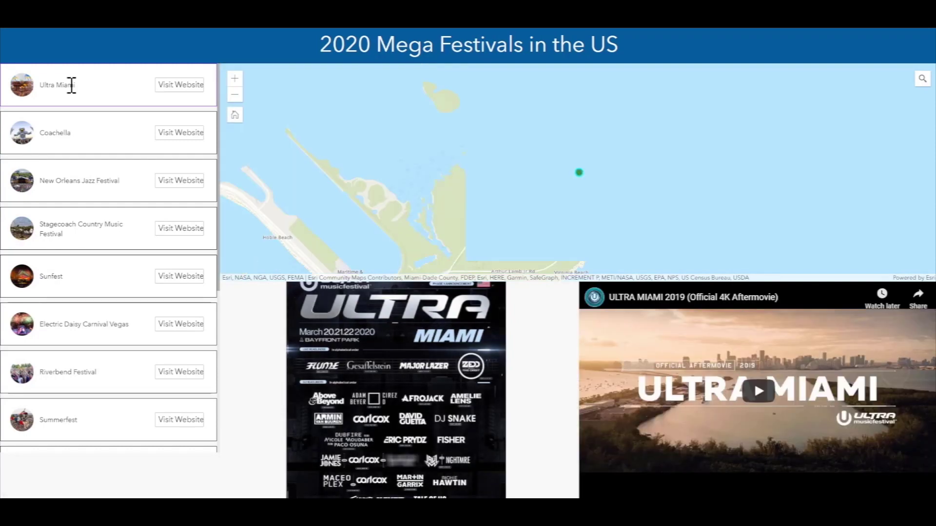
- Test the list's website links, opening Ultra Miami's site and then Coachella's
left_click(177, 86)
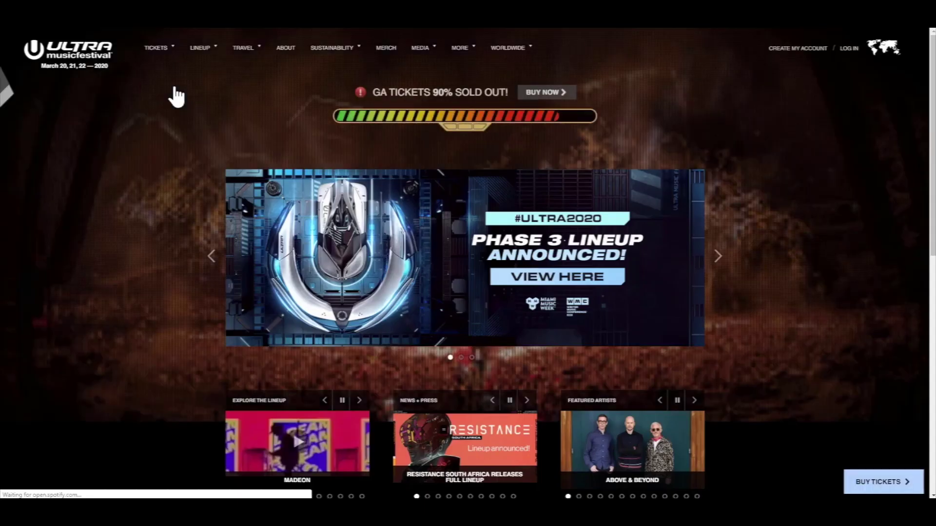
key("ctrl+w")
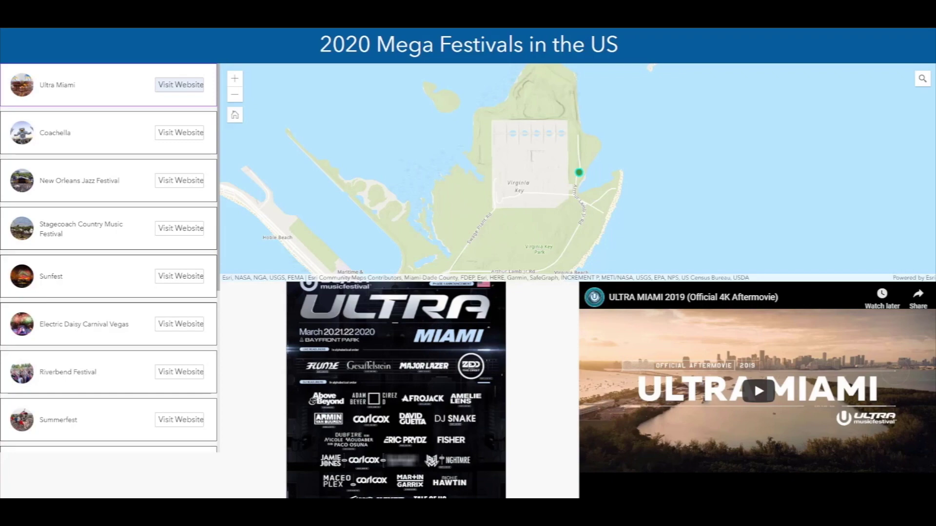
left_click(175, 141)
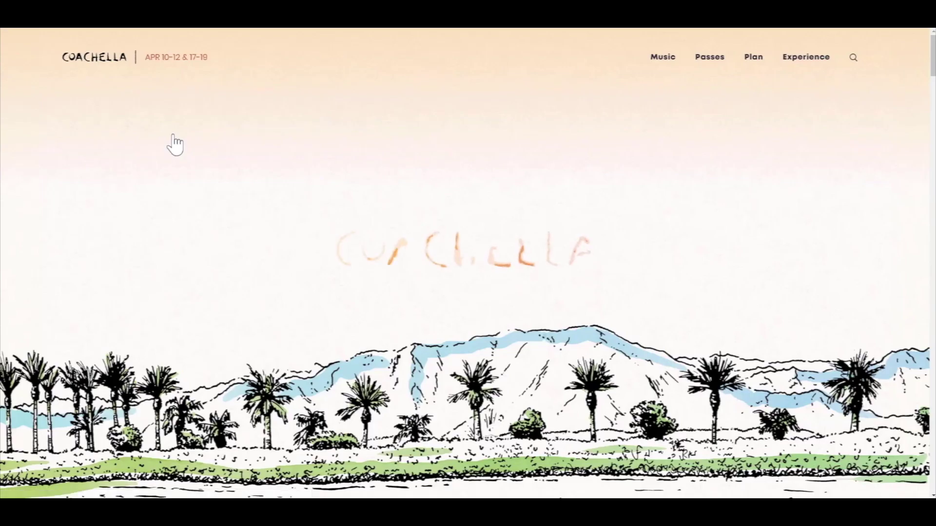